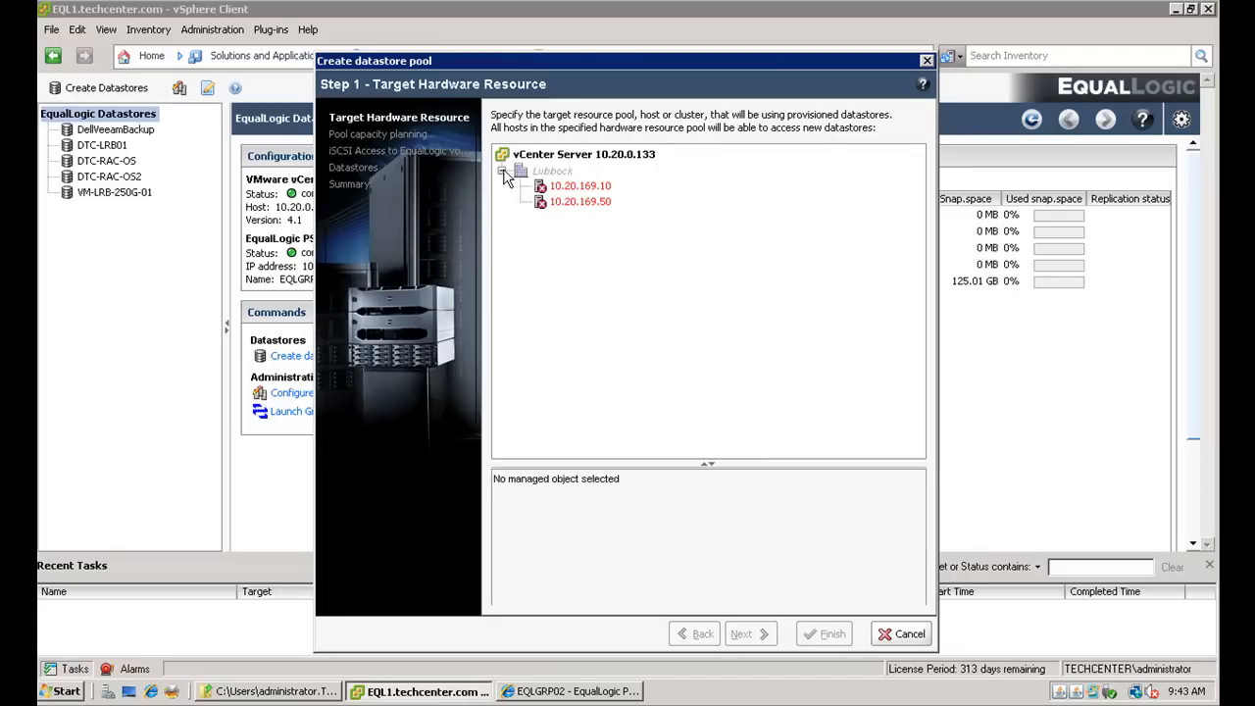
- Select host 10.20.169.50 as the target hardware resource for the datastore pool and continue
{"action": "left_click", "coordinate": [588, 203]}
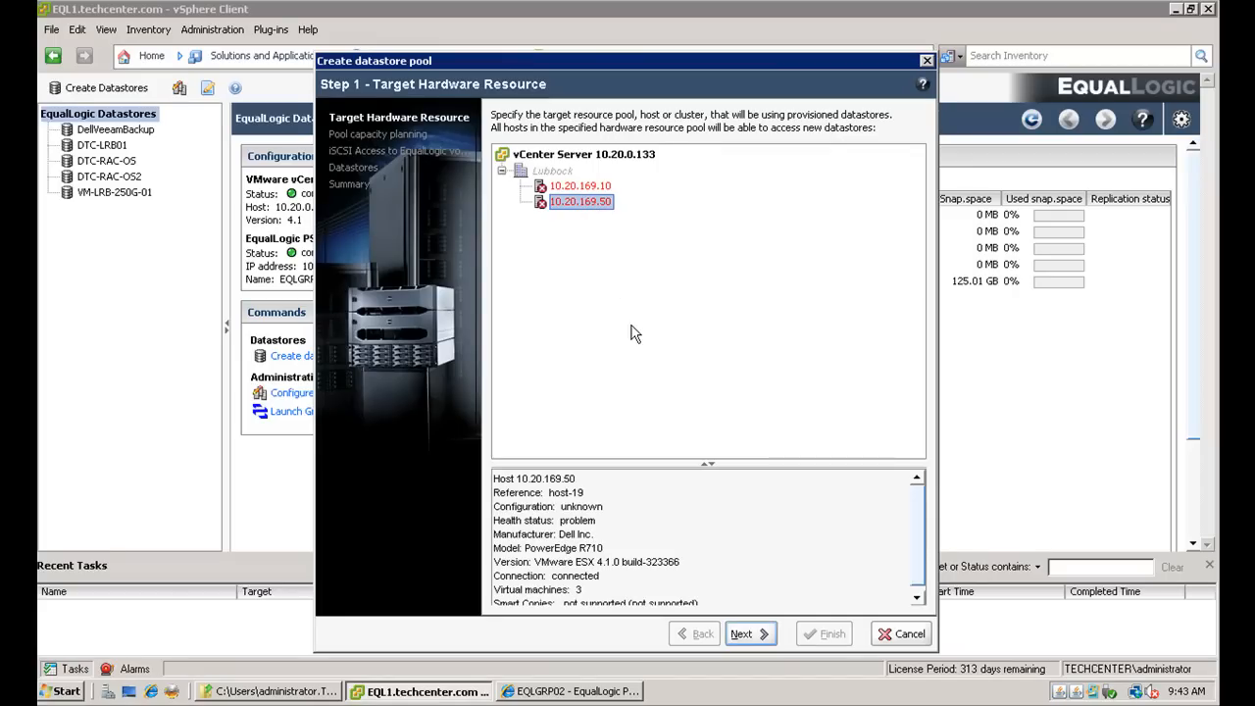
{"action": "left_click", "coordinate": [762, 635]}
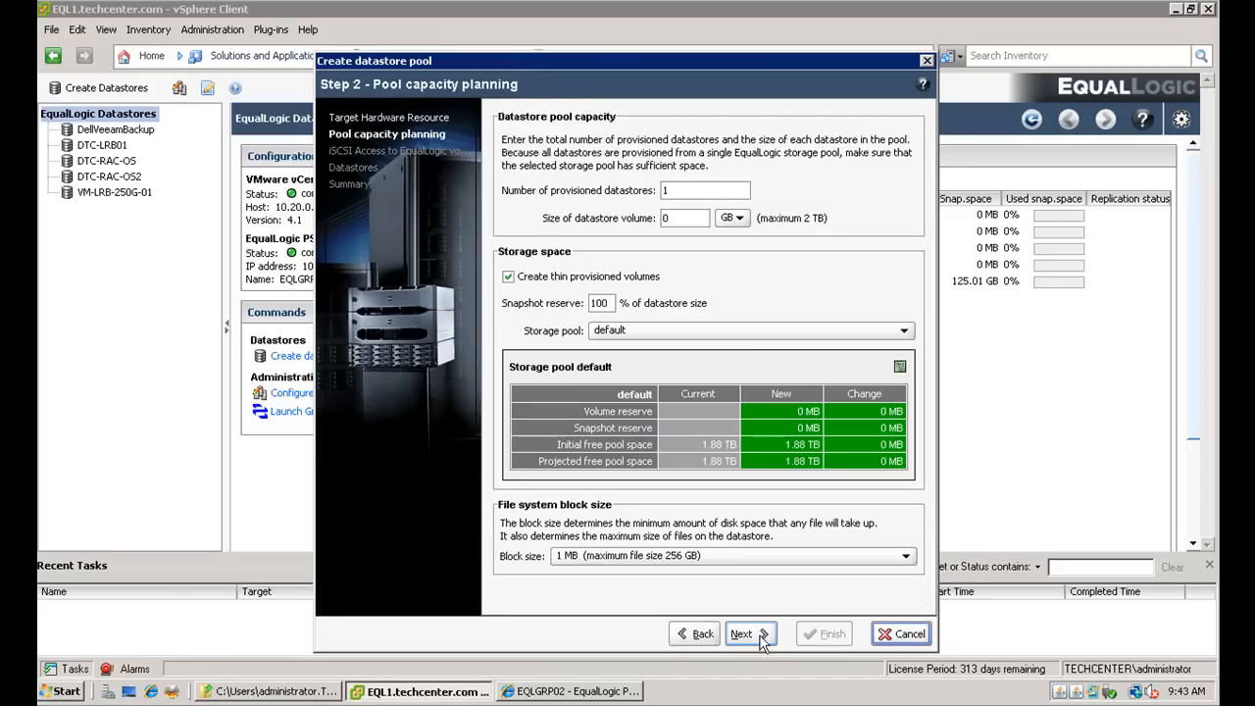
- Plan 2 provisioned datastores of 250 GB each, keeping the 1 MB block size, and continue
{"action": "double_click", "coordinate": [667, 190]}
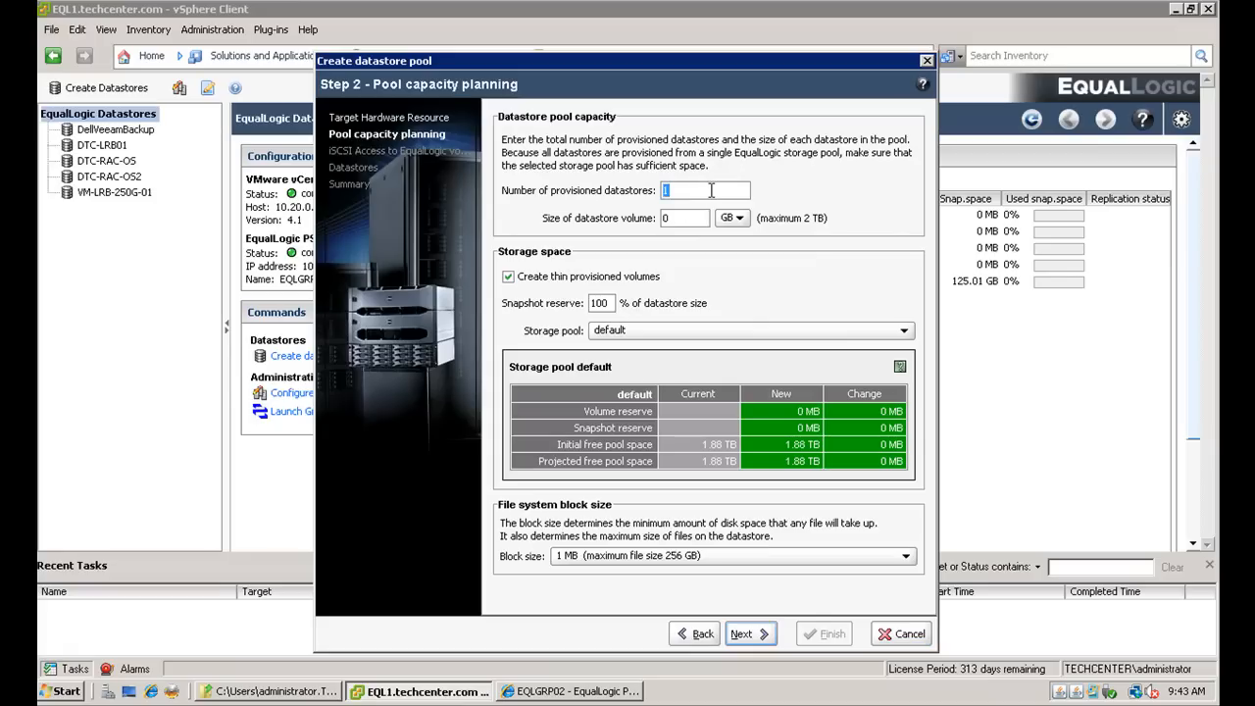
{"action": "double_click", "coordinate": [689, 218]}
{"action": "type", "text": "250"}
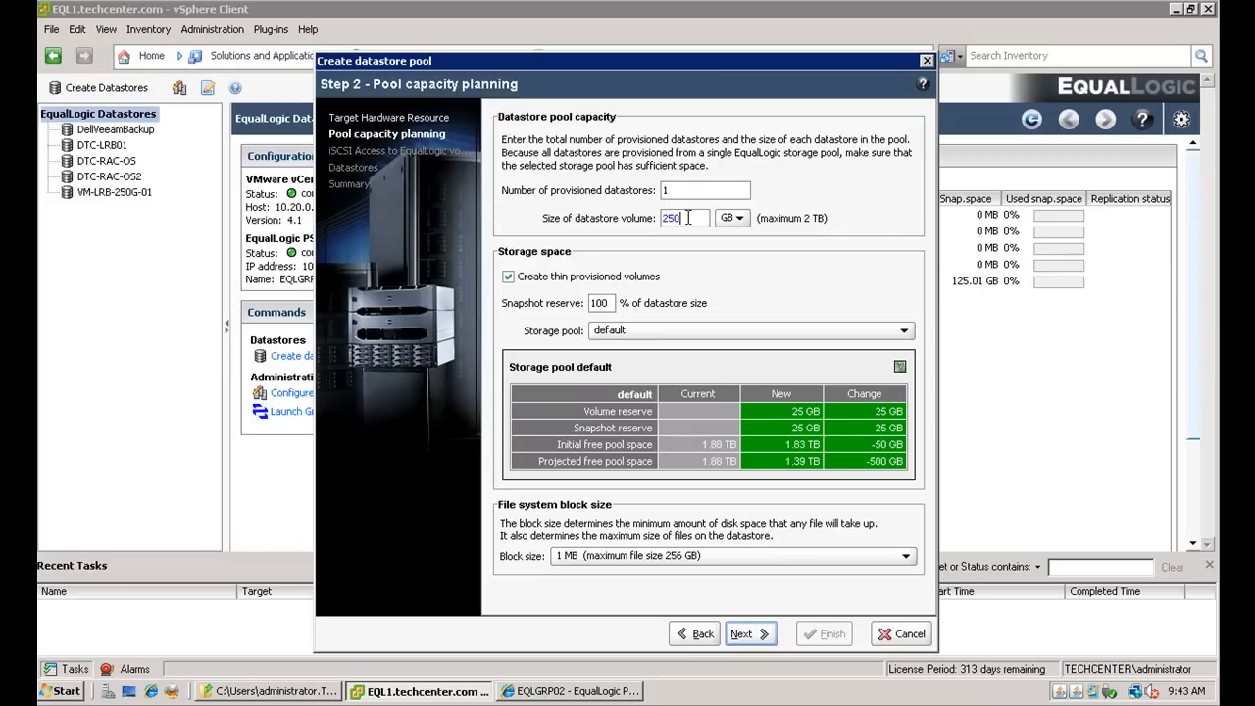
{"action": "double_click", "coordinate": [687, 190]}
{"action": "type", "text": "2"}
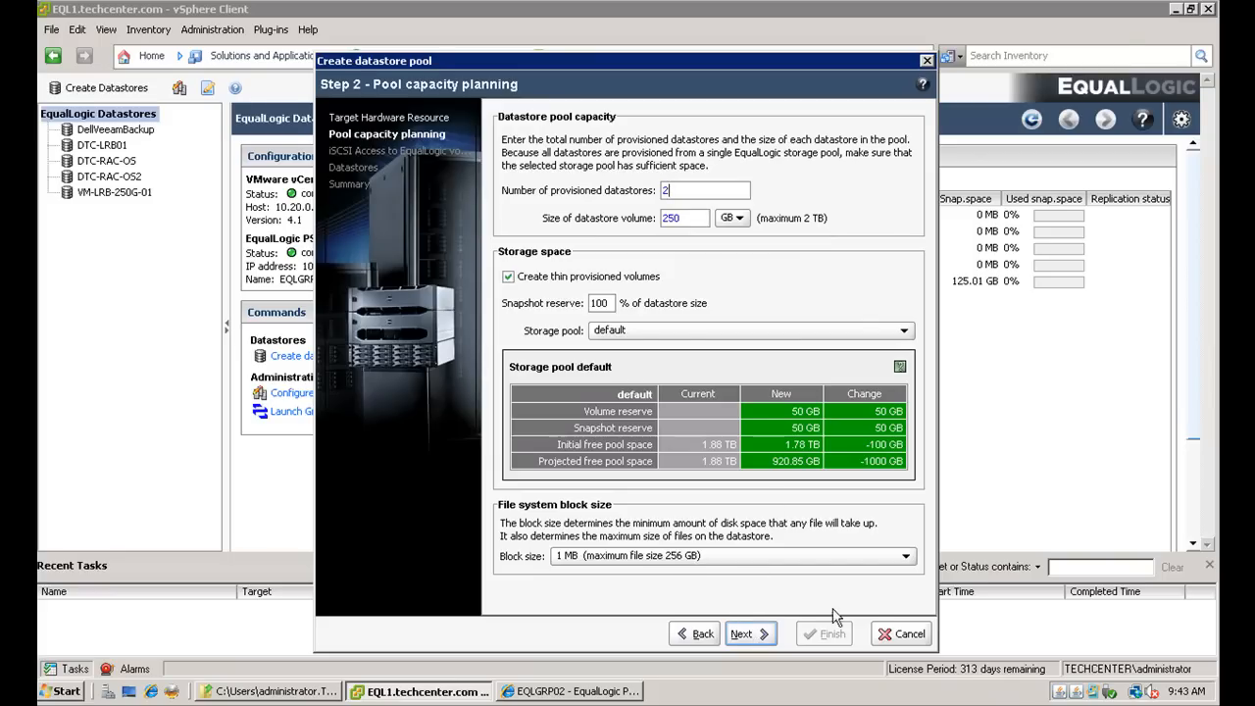
{"action": "left_click", "coordinate": [906, 557]}
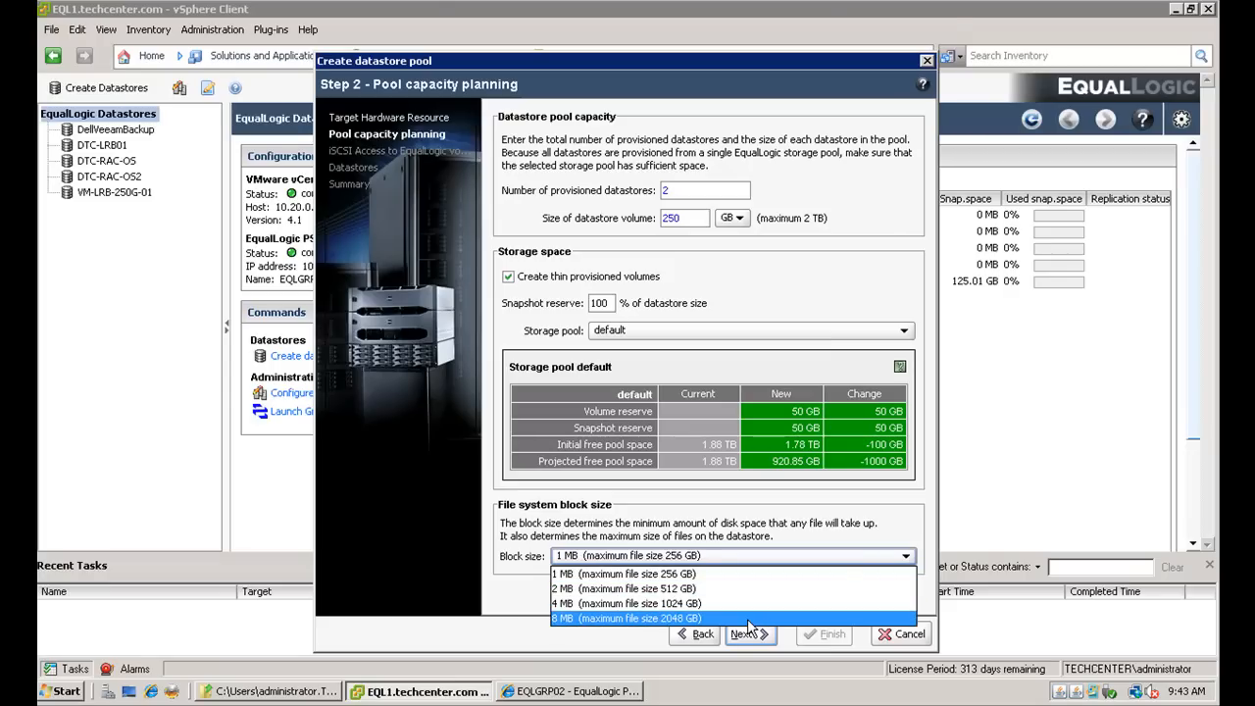
{"action": "left_click", "coordinate": [882, 535]}
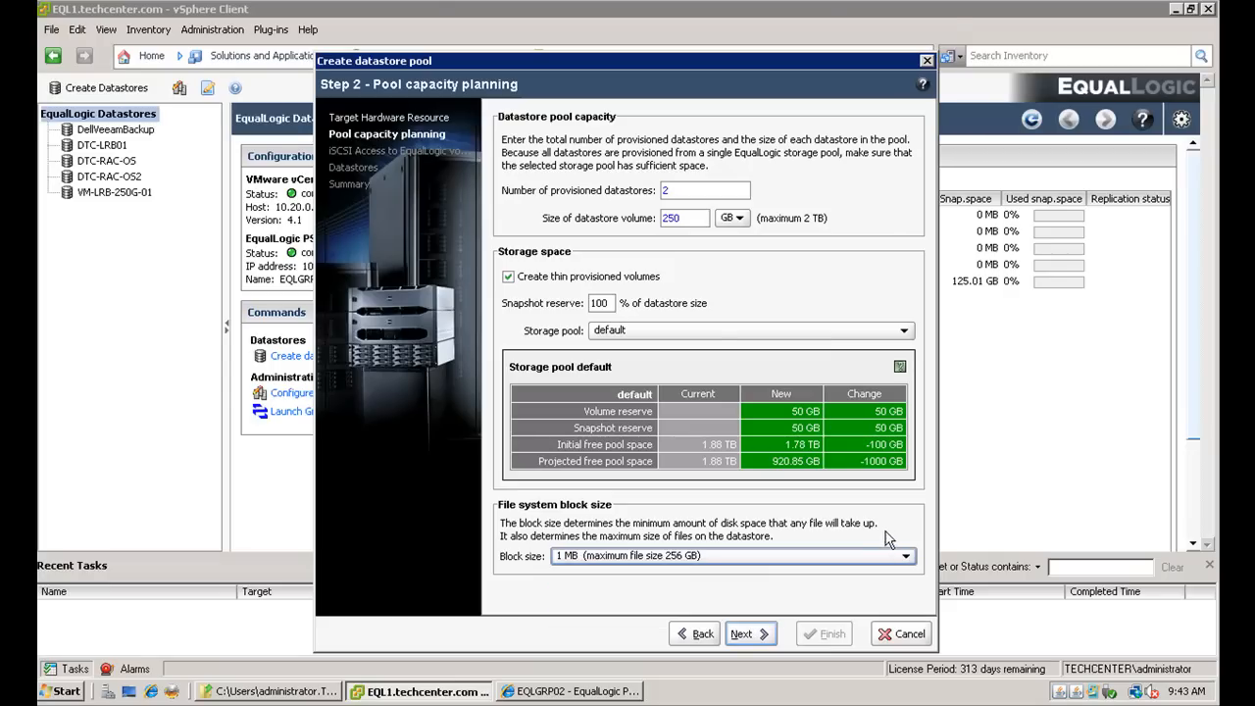
{"action": "left_click", "coordinate": [756, 636]}
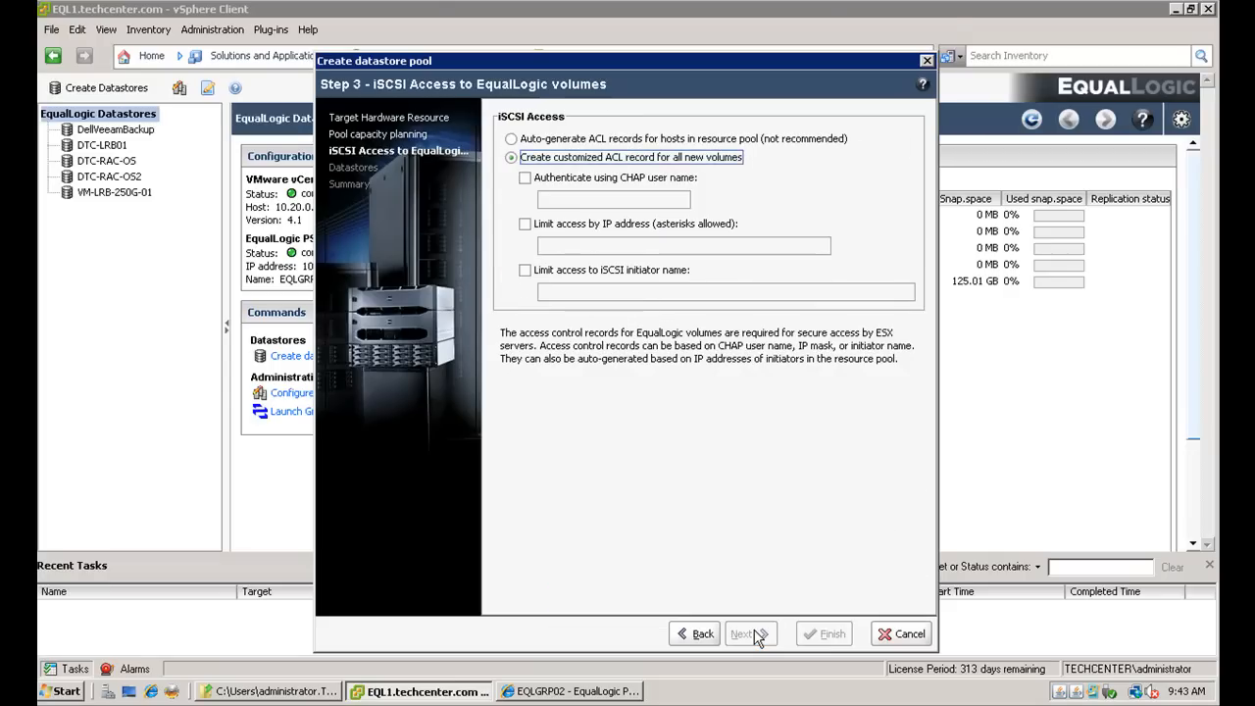
- Create a customized ACL limiting iSCSI access to IP address 10.30.169.* and continue
{"action": "left_click", "coordinate": [524, 223]}
{"action": "left_click", "coordinate": [569, 245]}
{"action": "type", "text": "10."}
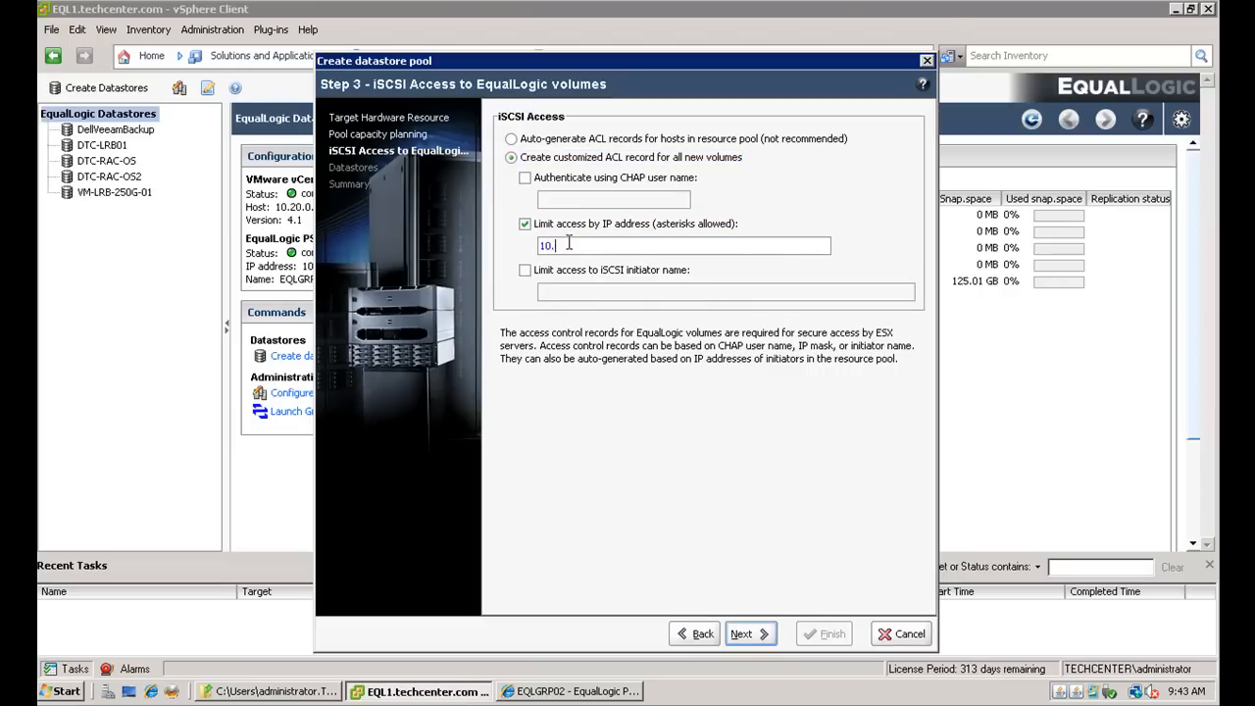
{"action": "type", "text": "30.169.*"}
{"action": "left_click", "coordinate": [753, 635]}
- Place the datastores in the Lubbock folder with name prefix DTCEQL and finish the wizard
{"action": "left_click", "coordinate": [548, 159]}
{"action": "left_click", "coordinate": [633, 573]}
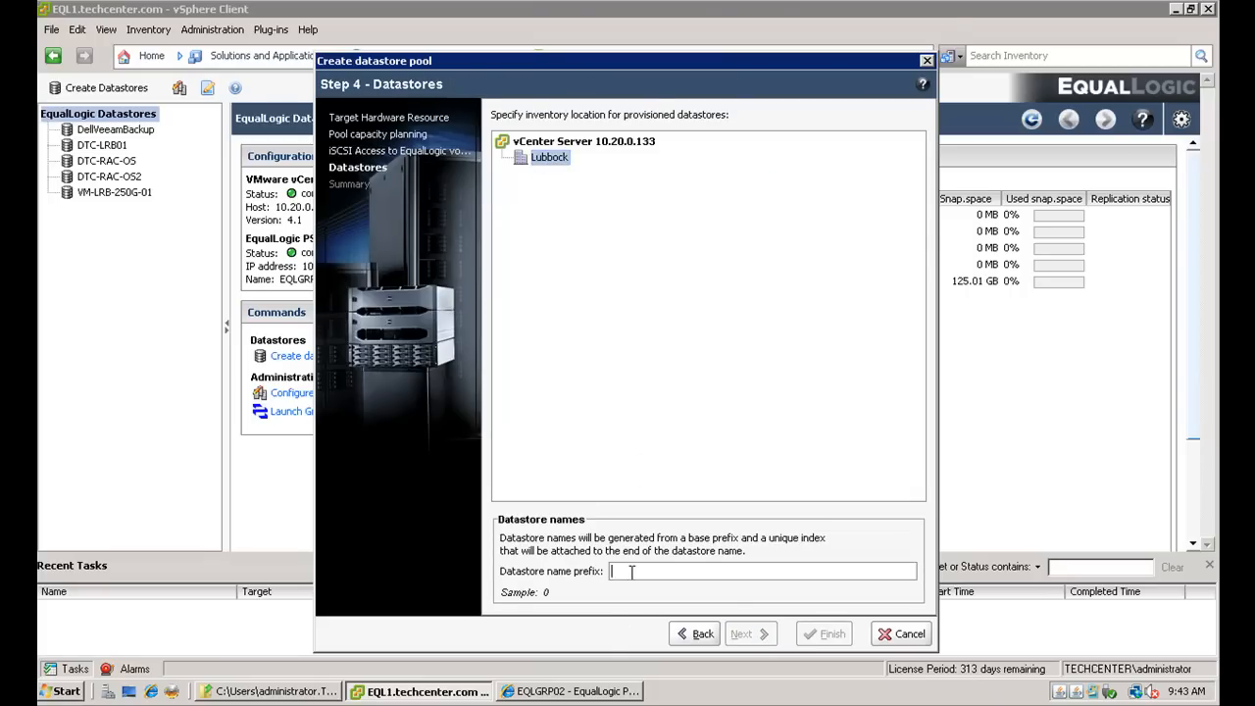
{"action": "type", "text": "DTC"}
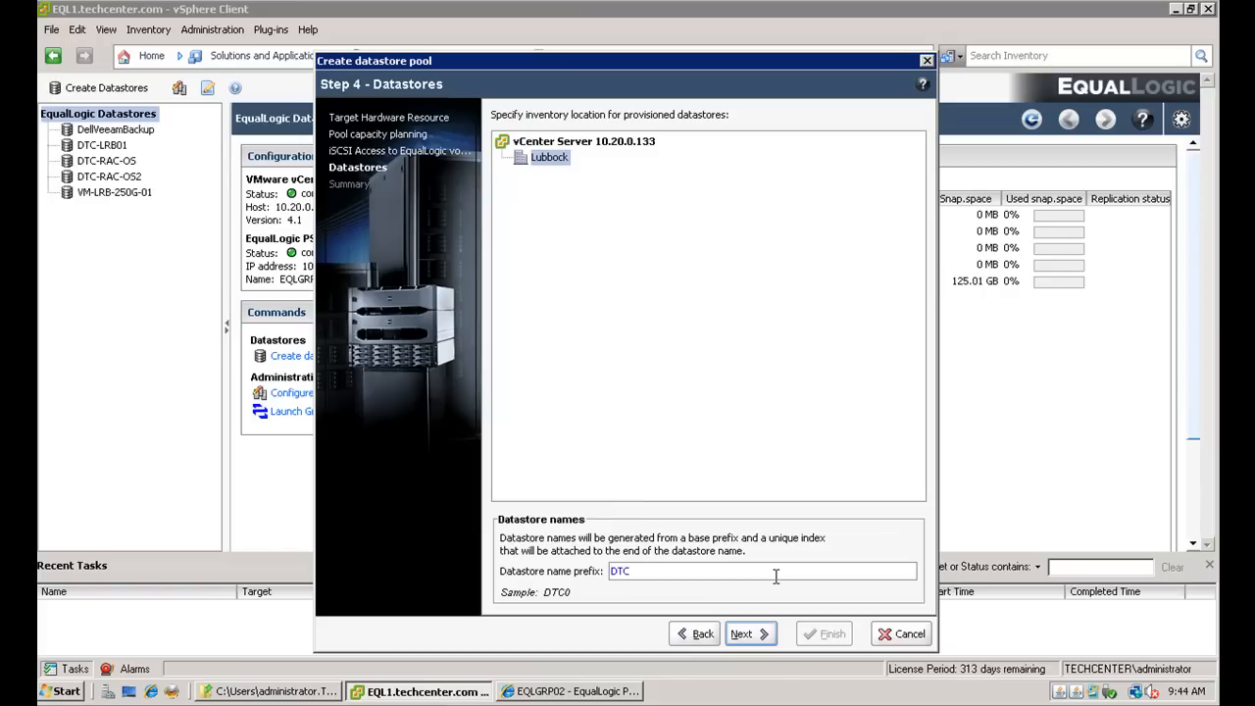
{"action": "type", "text": "EQL"}
{"action": "left_click", "coordinate": [754, 636]}
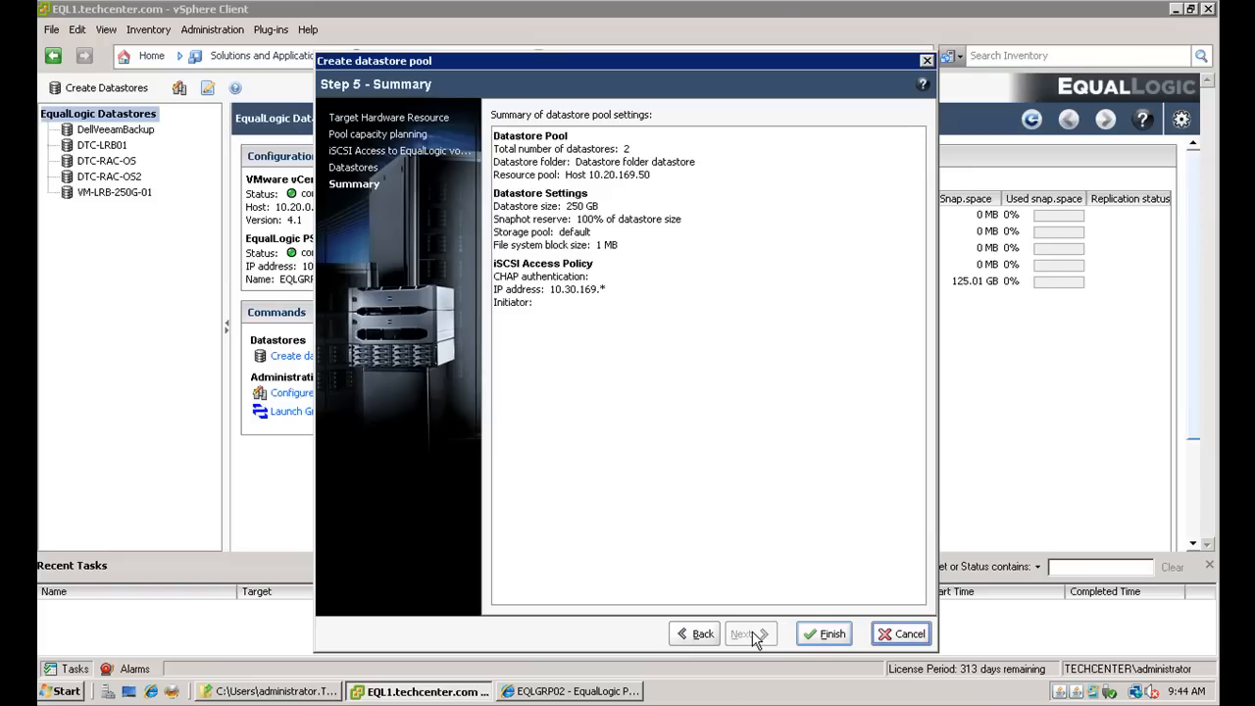
{"action": "left_click", "coordinate": [831, 632]}
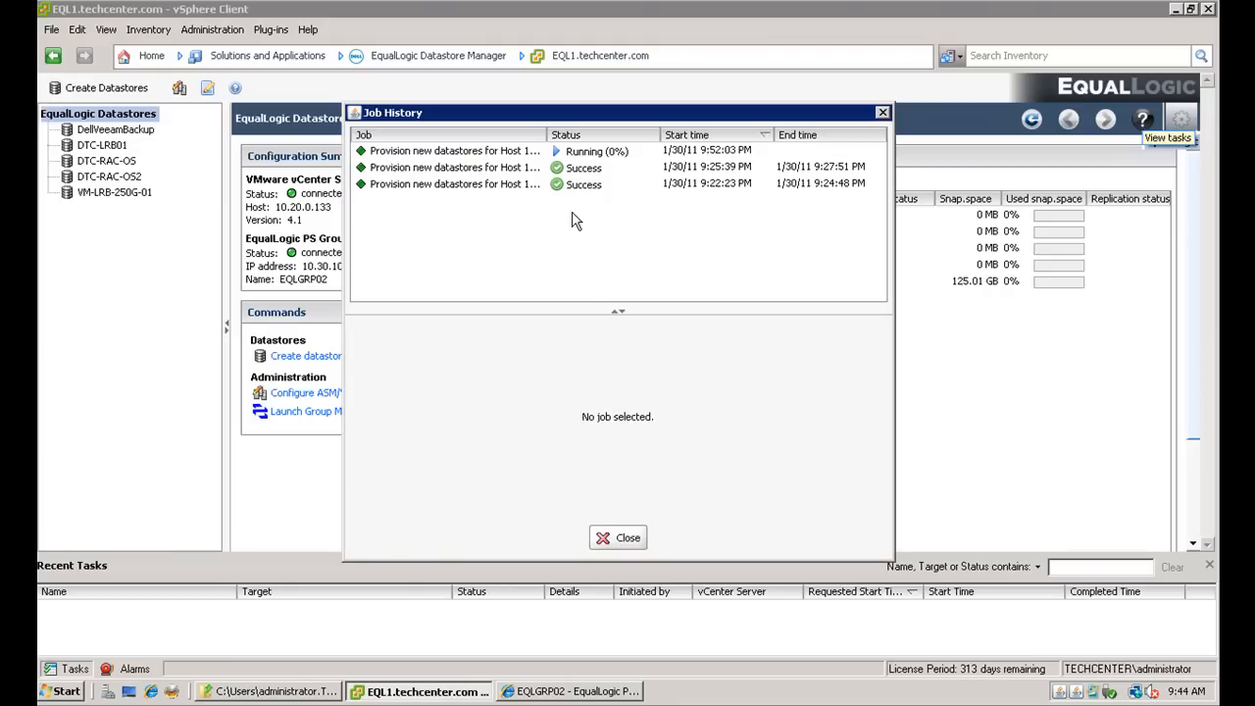
- Review the latest provisioning job's details, then the new DTCEQL1 and DTCEQL2 datastores in the list
{"action": "left_click", "coordinate": [471, 157]}
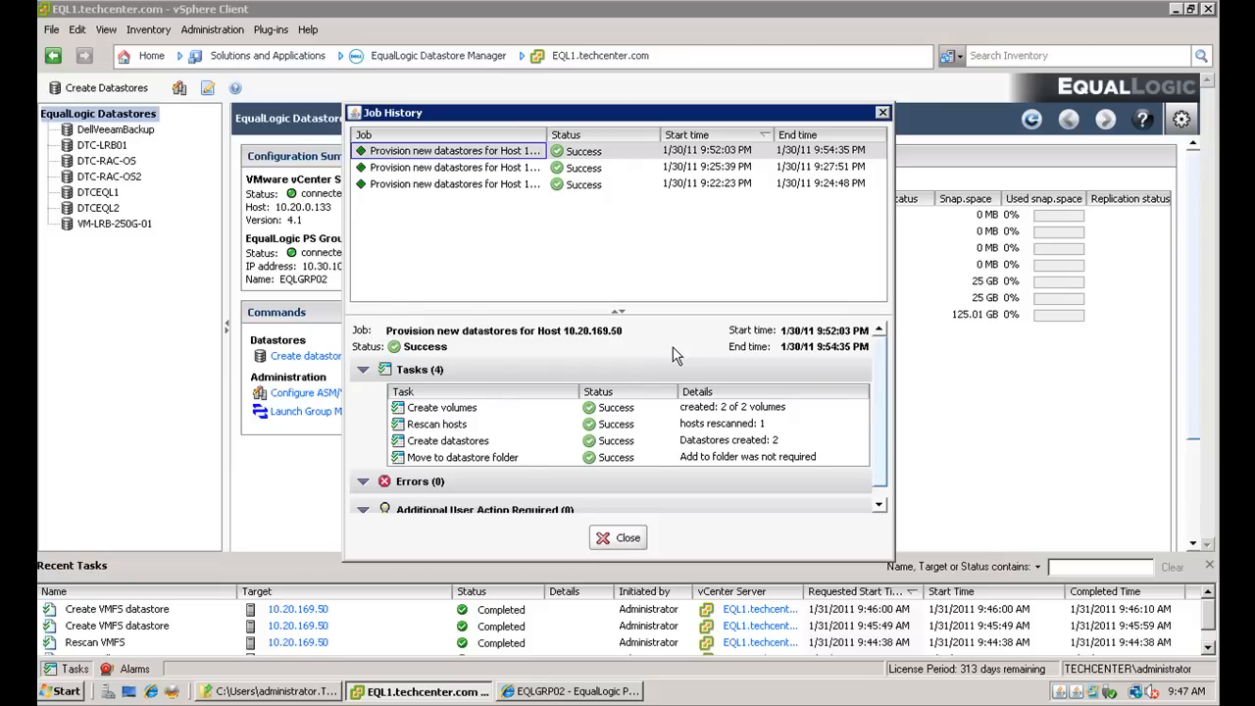
{"action": "left_click", "coordinate": [627, 542]}
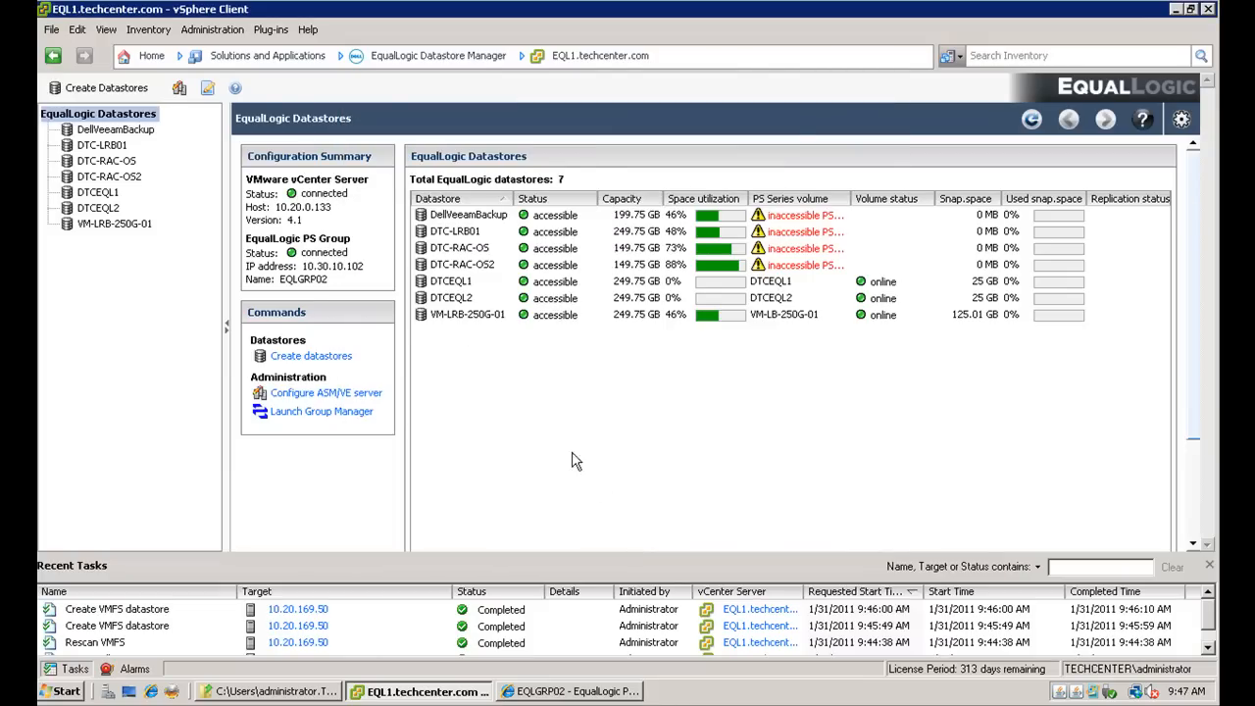
{"action": "left_click", "coordinate": [454, 283]}
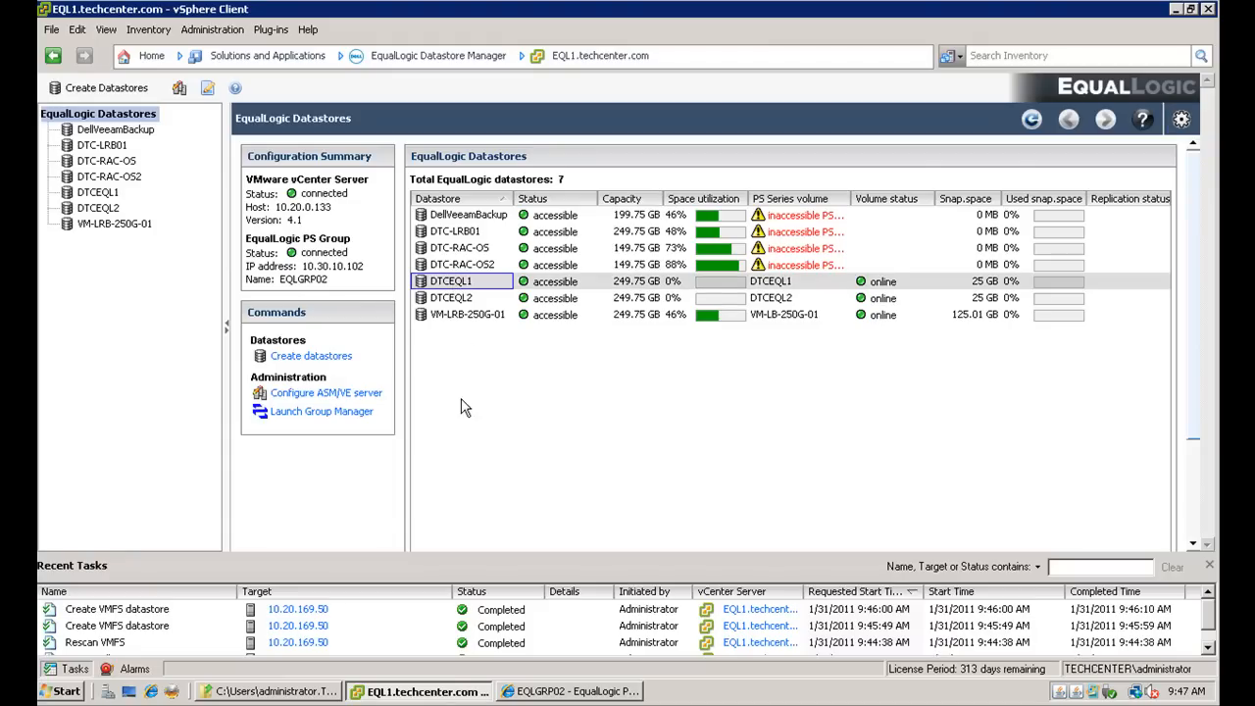
{"action": "left_click", "coordinate": [444, 300]}
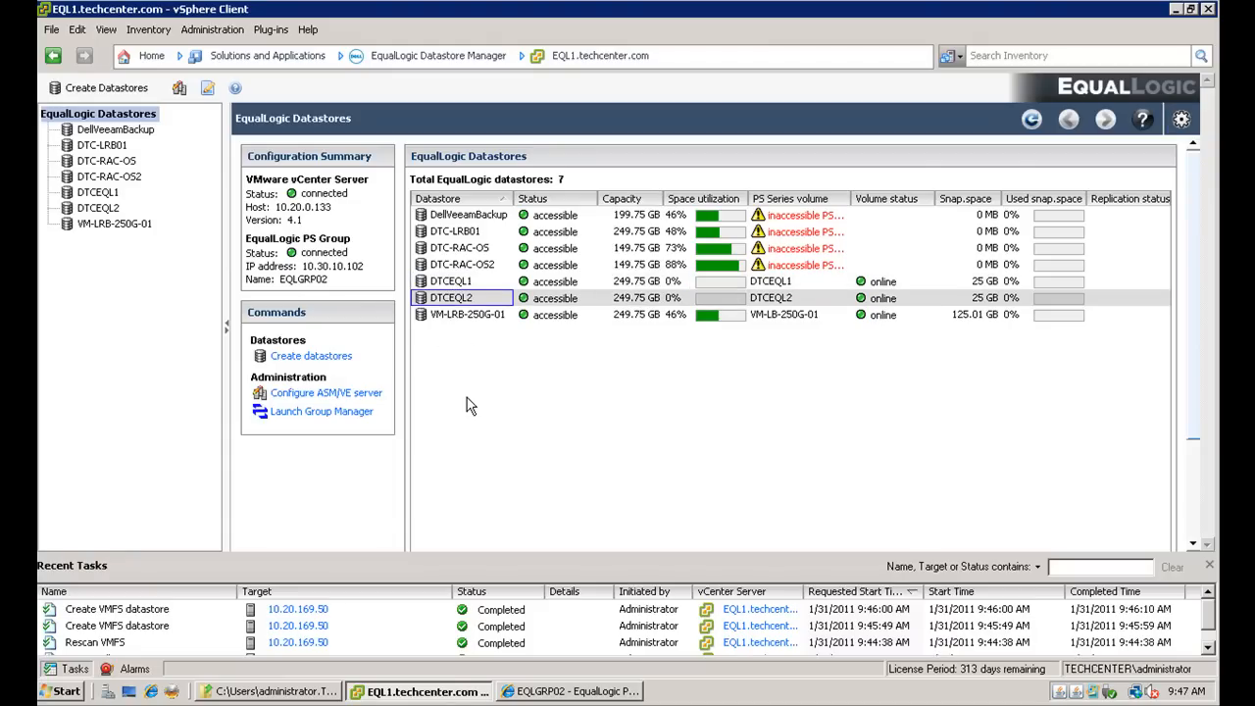
- Switch to the Group Manager's volumes list, select DTCEQL1 and DTCEQL2, and open DTCEQL2's access type settings
{"action": "left_click", "coordinate": [566, 693]}
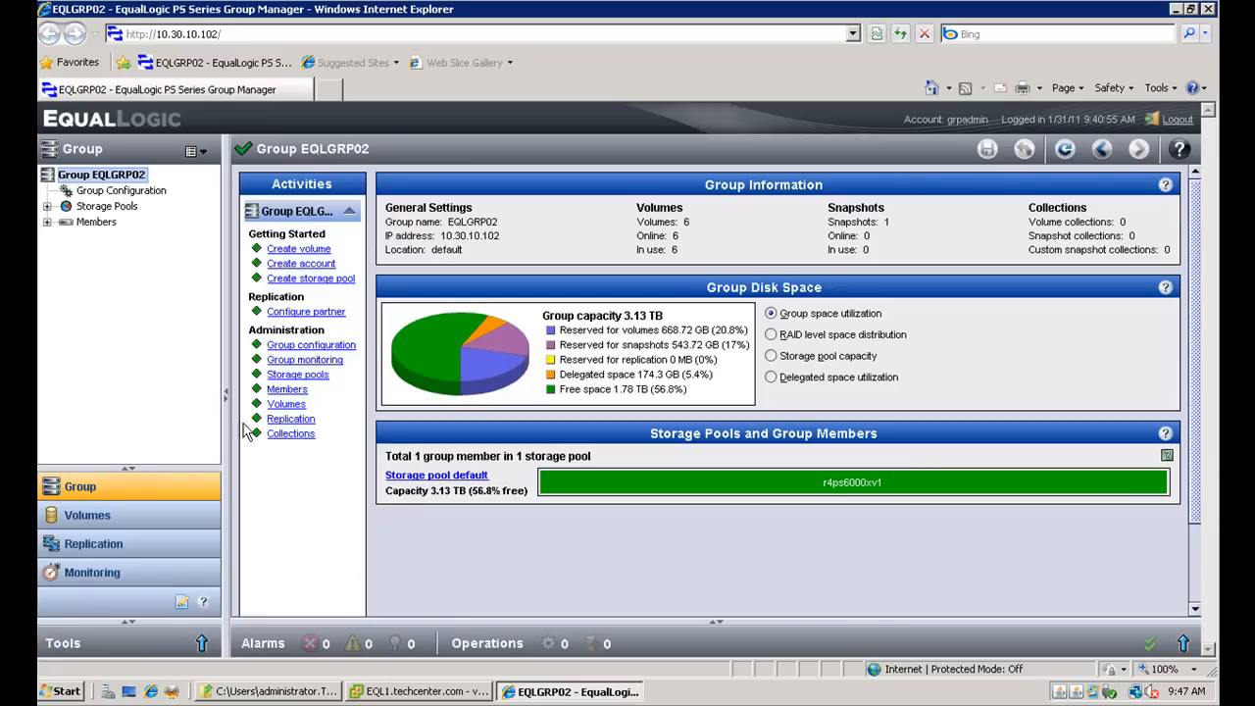
{"action": "left_click", "coordinate": [93, 514]}
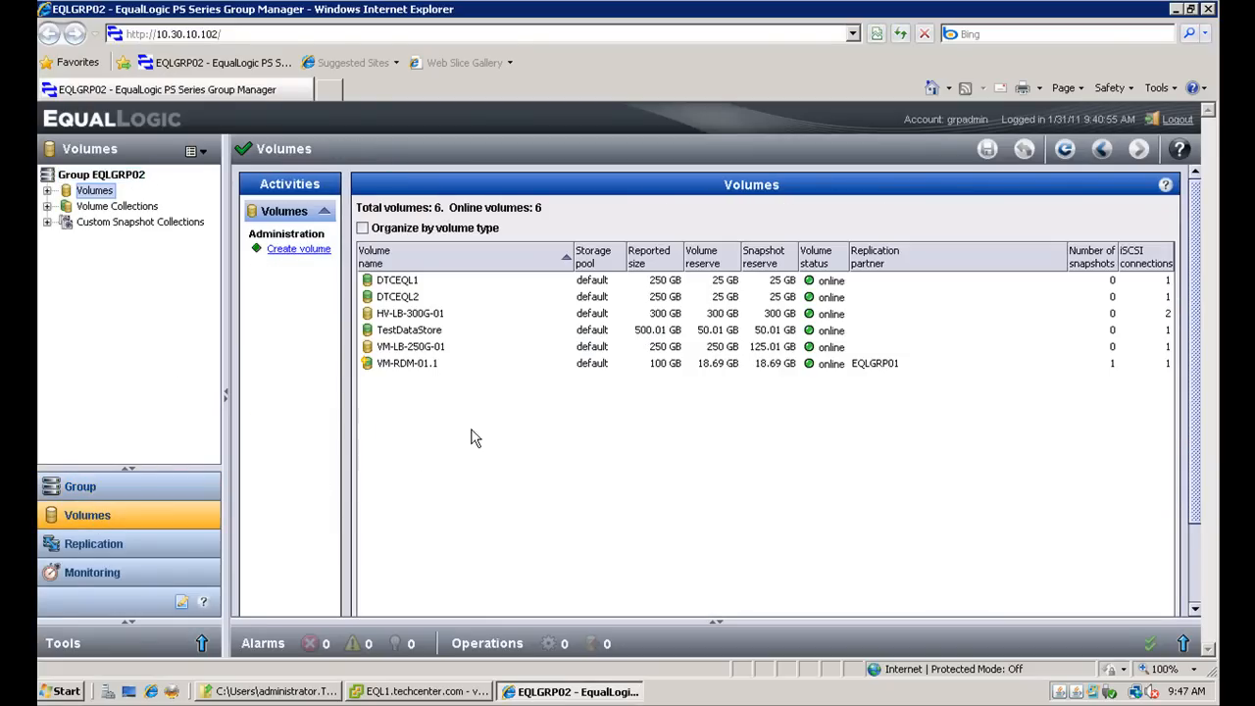
{"action": "left_click", "coordinate": [397, 281]}
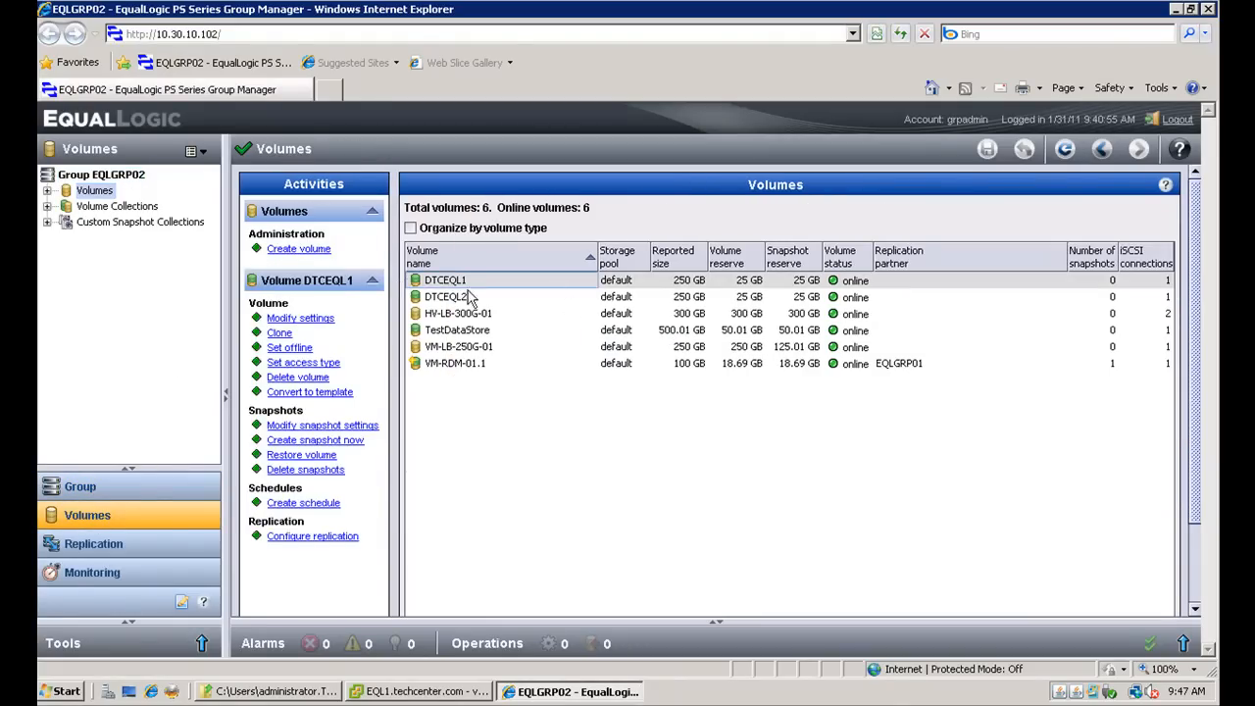
{"action": "left_click", "coordinate": [691, 300]}
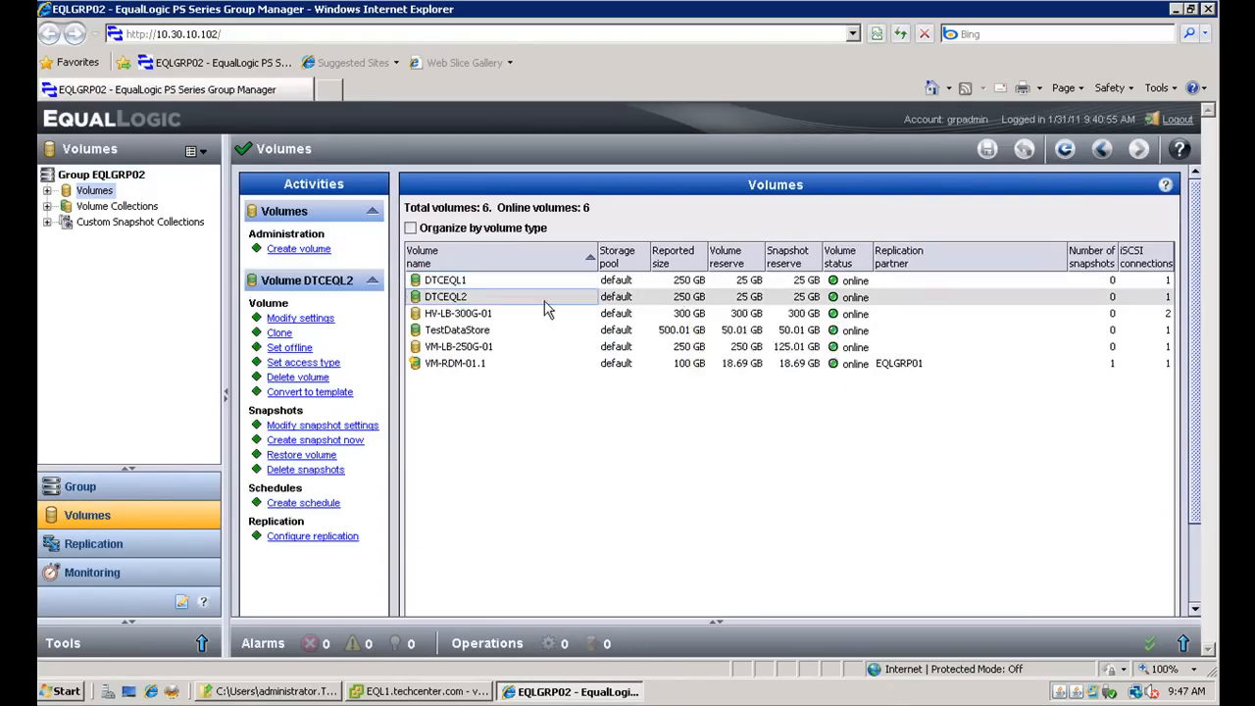
{"action": "left_click", "coordinate": [304, 362]}
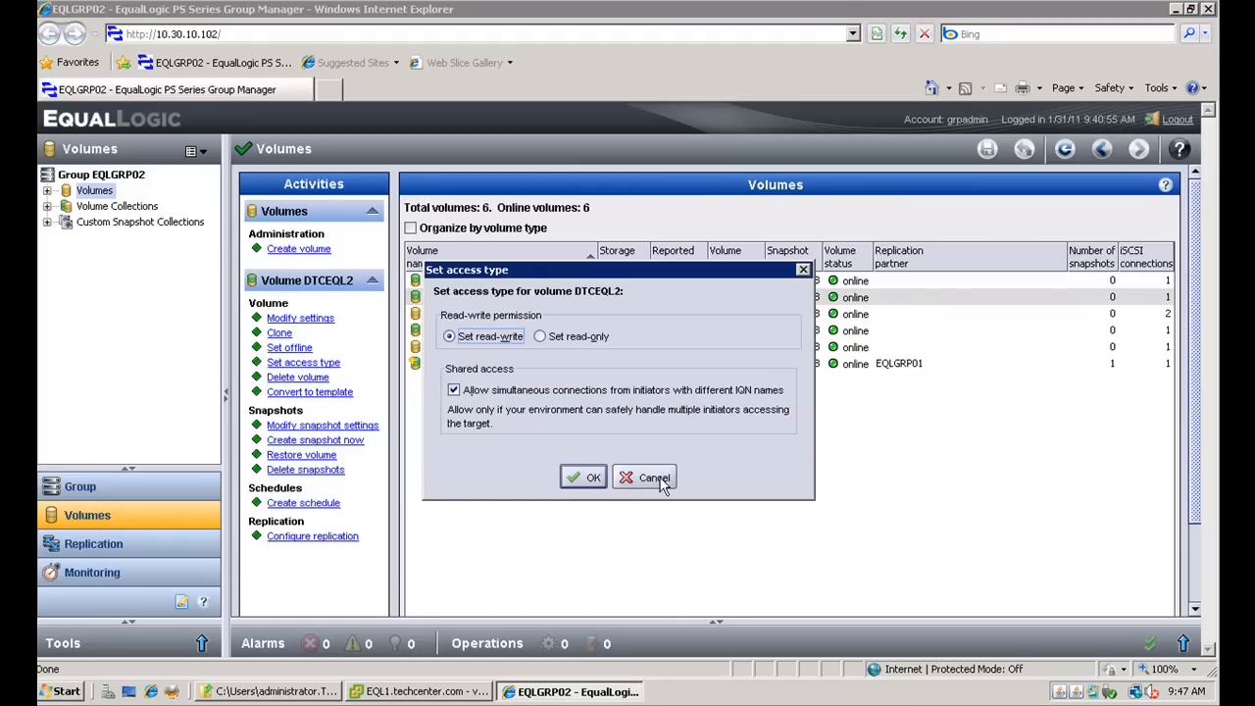
{"action": "left_click", "coordinate": [655, 480]}
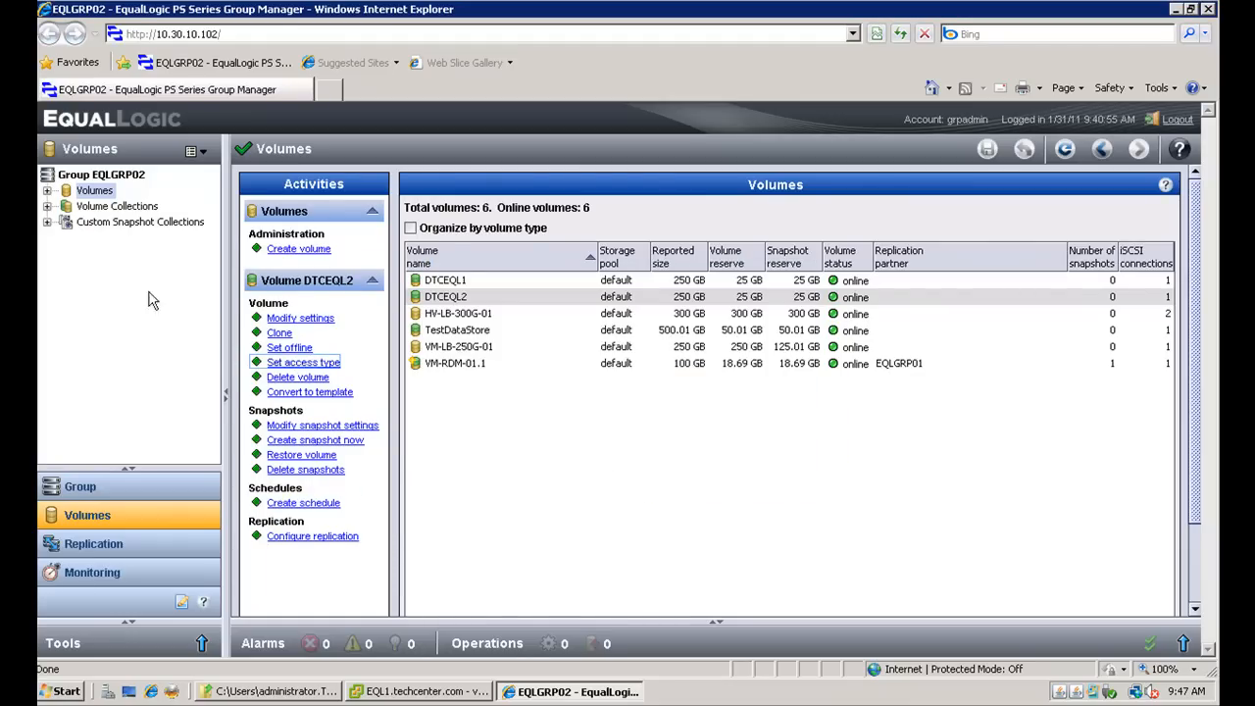
- Examine the status, access control and snapshot details of volumes DTCEQL1 and DTCEQL2
{"action": "left_click", "coordinate": [47, 191]}
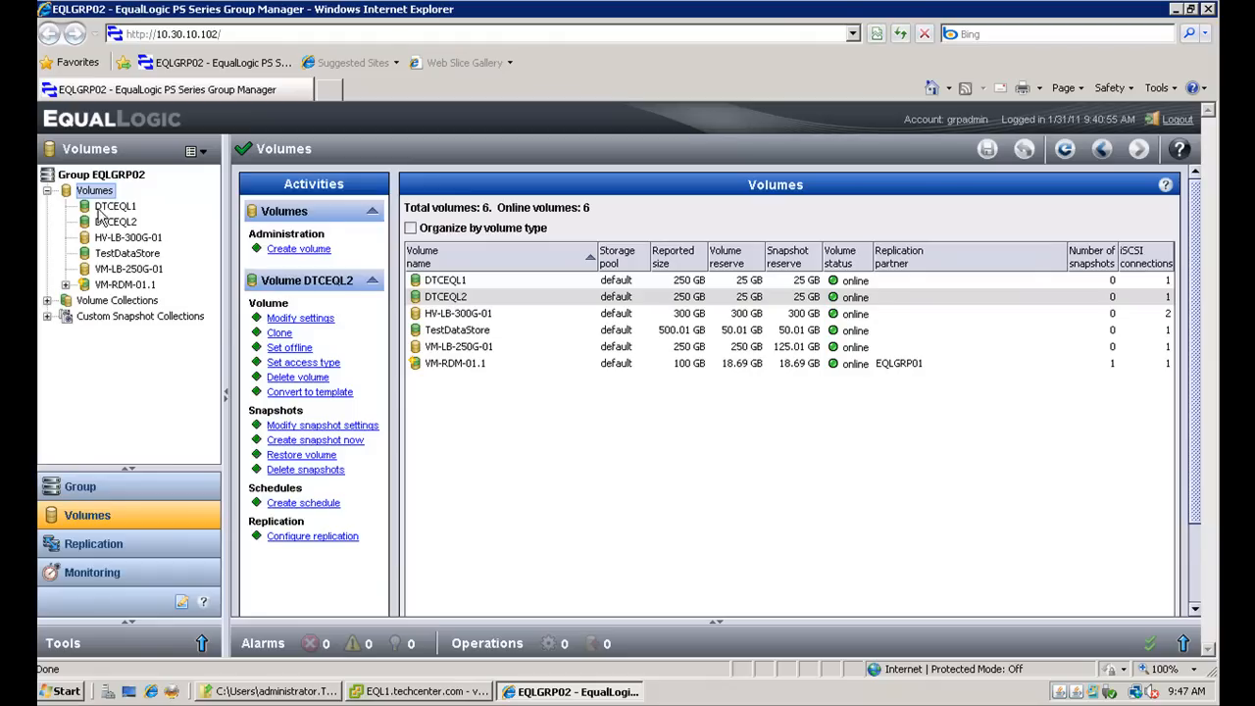
{"action": "left_click", "coordinate": [108, 207]}
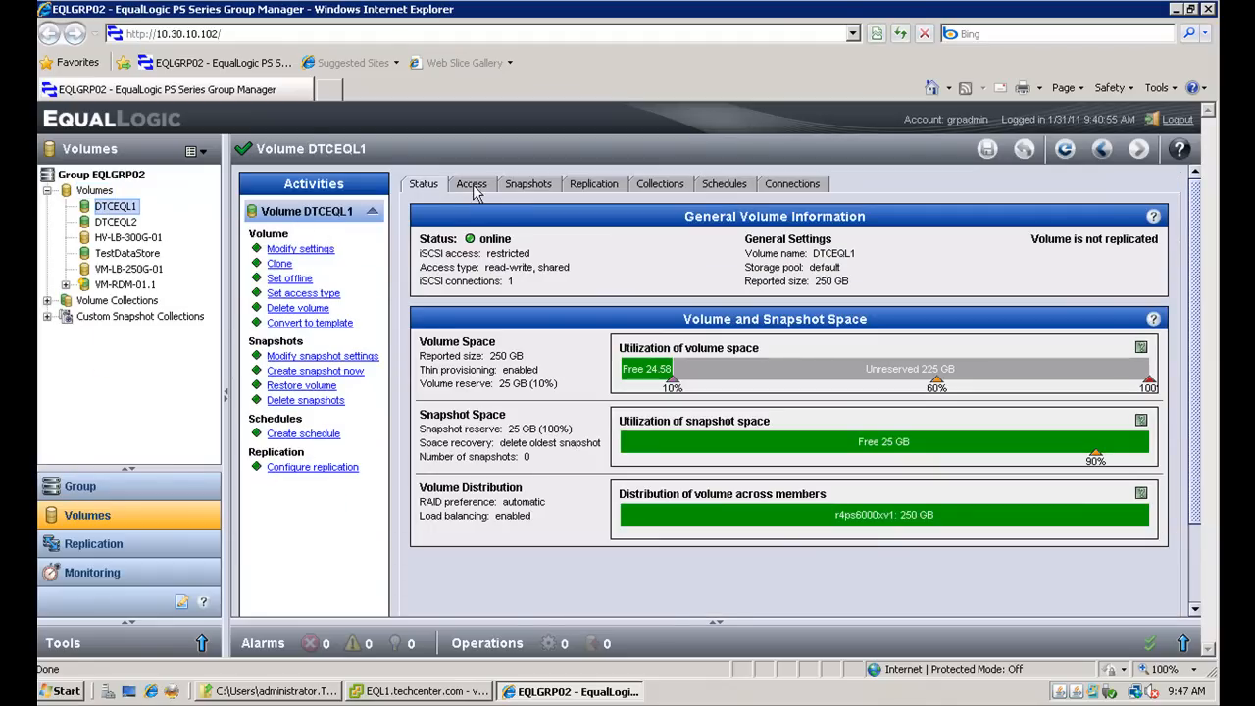
{"action": "left_click", "coordinate": [472, 186]}
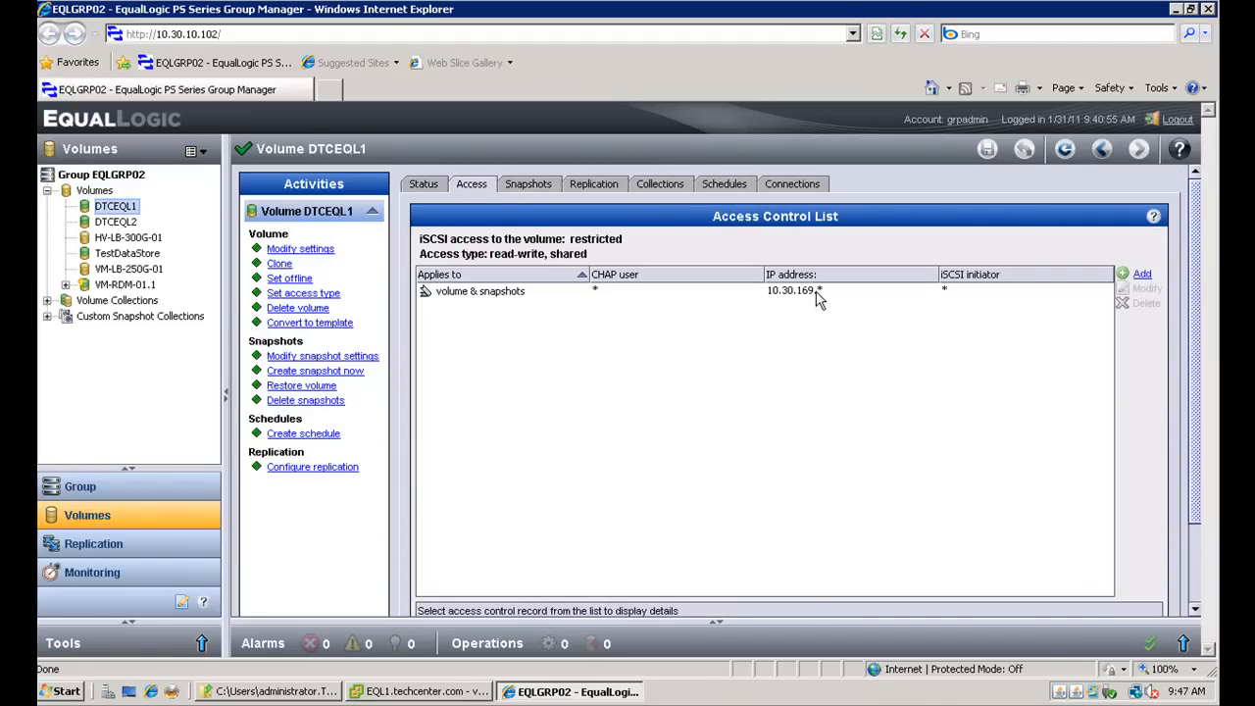
{"action": "left_click", "coordinate": [530, 189]}
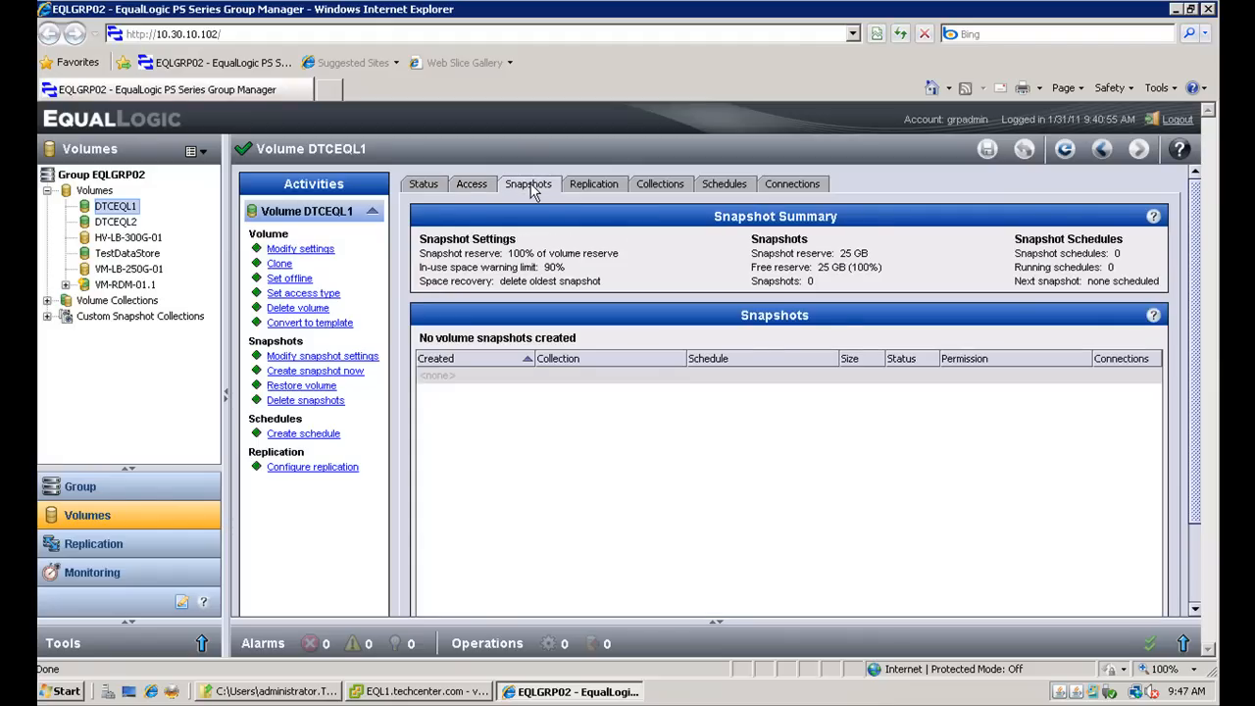
{"action": "left_click", "coordinate": [481, 192]}
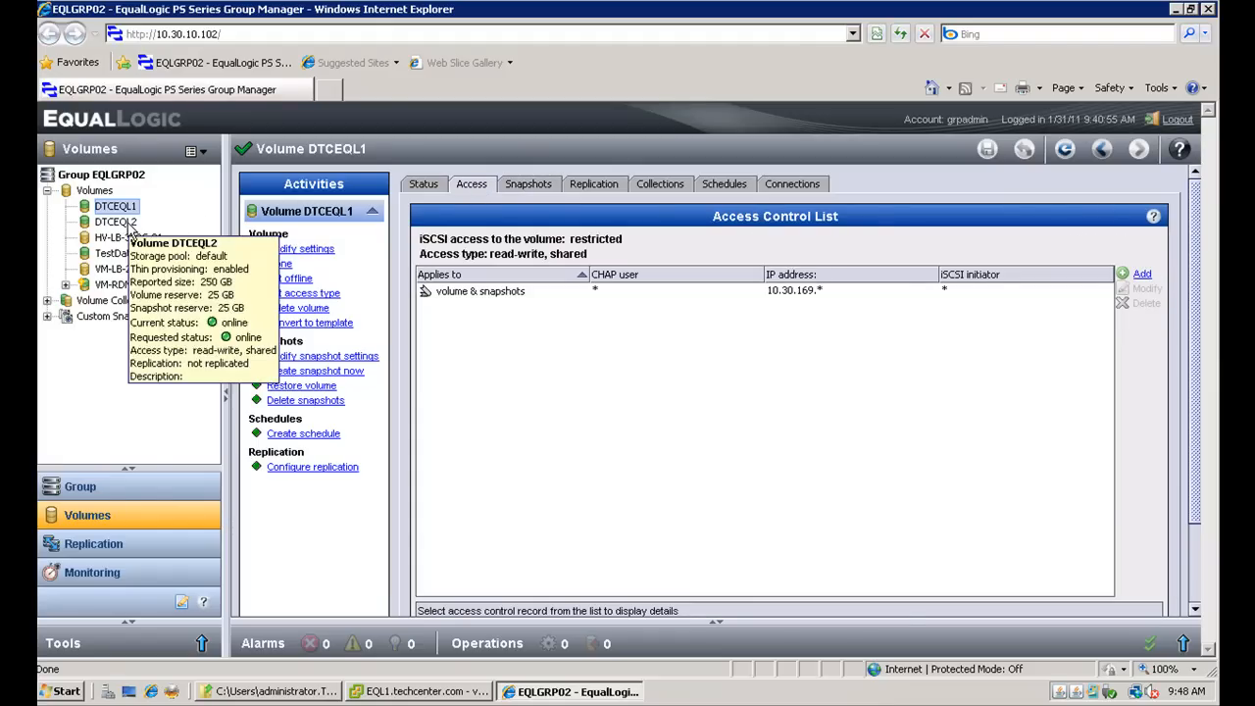
{"action": "left_click", "coordinate": [130, 228]}
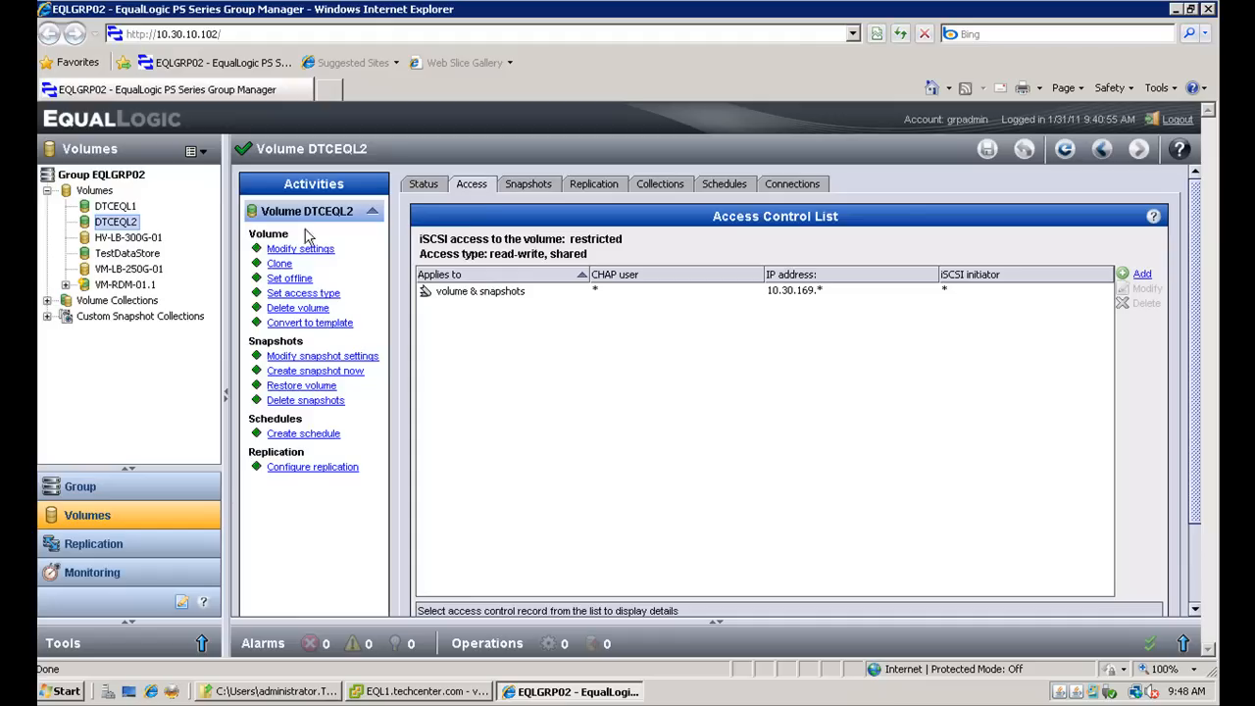
{"action": "left_click", "coordinate": [432, 187]}
{"action": "left_click", "coordinate": [95, 192]}
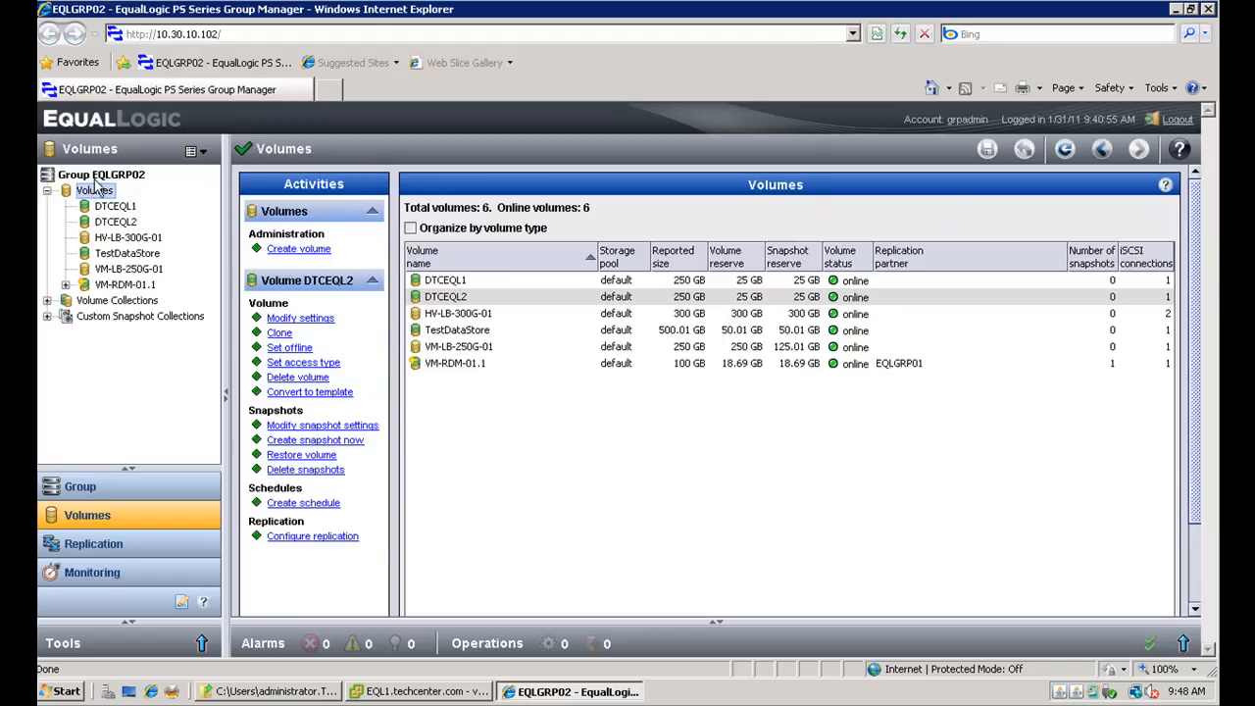
{"action": "left_click", "coordinate": [98, 177]}
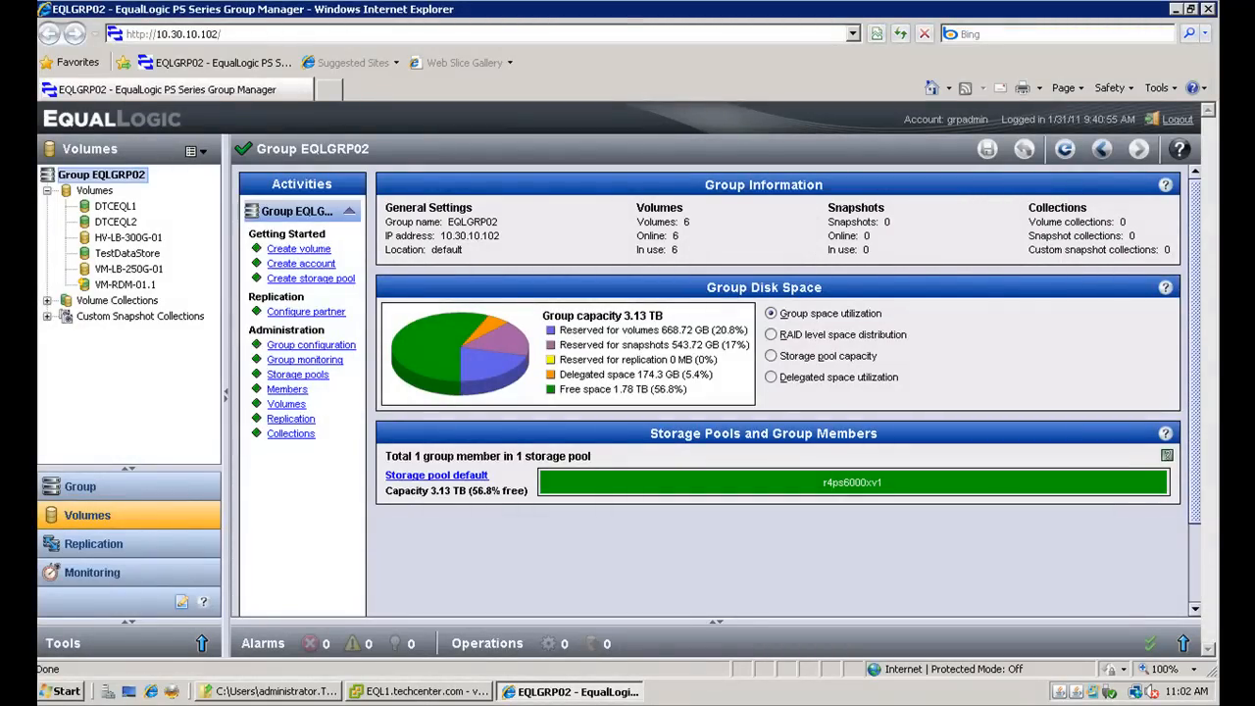
- Switch to the vSphere Client and open EqualLogic Auto-Snapshot Manager from the Home page
{"action": "left_click", "coordinate": [428, 691]}
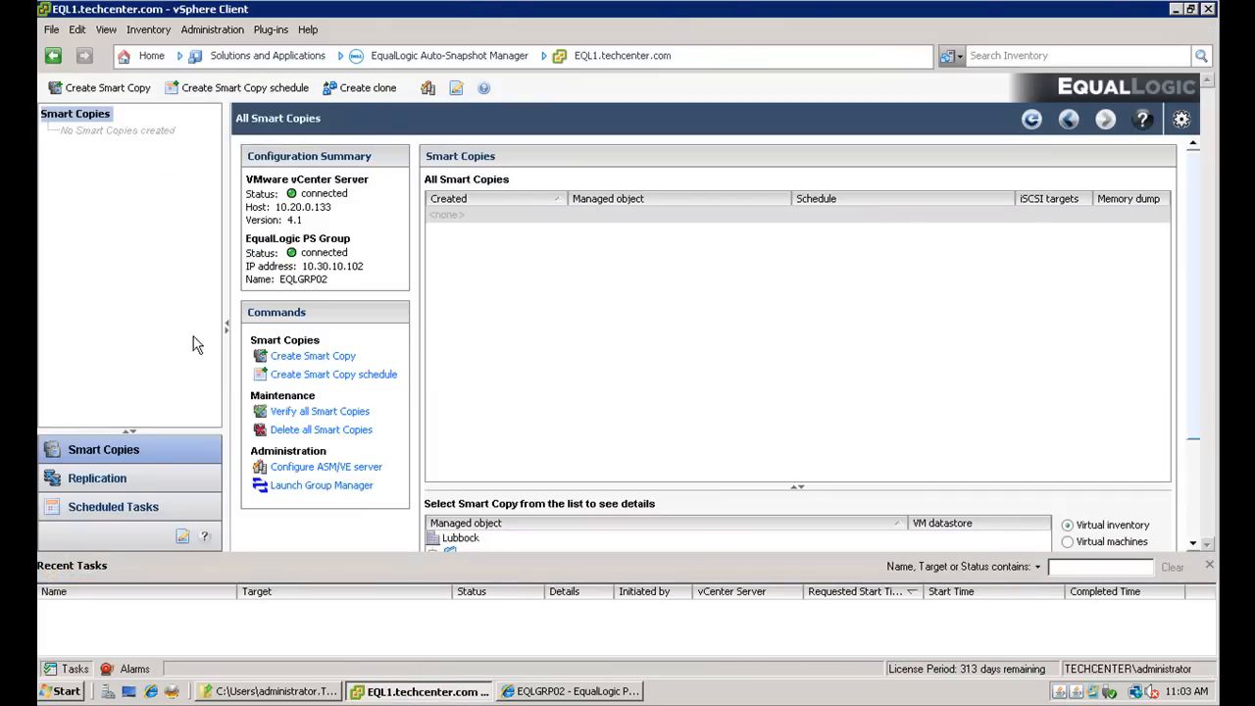
{"action": "left_click", "coordinate": [151, 56]}
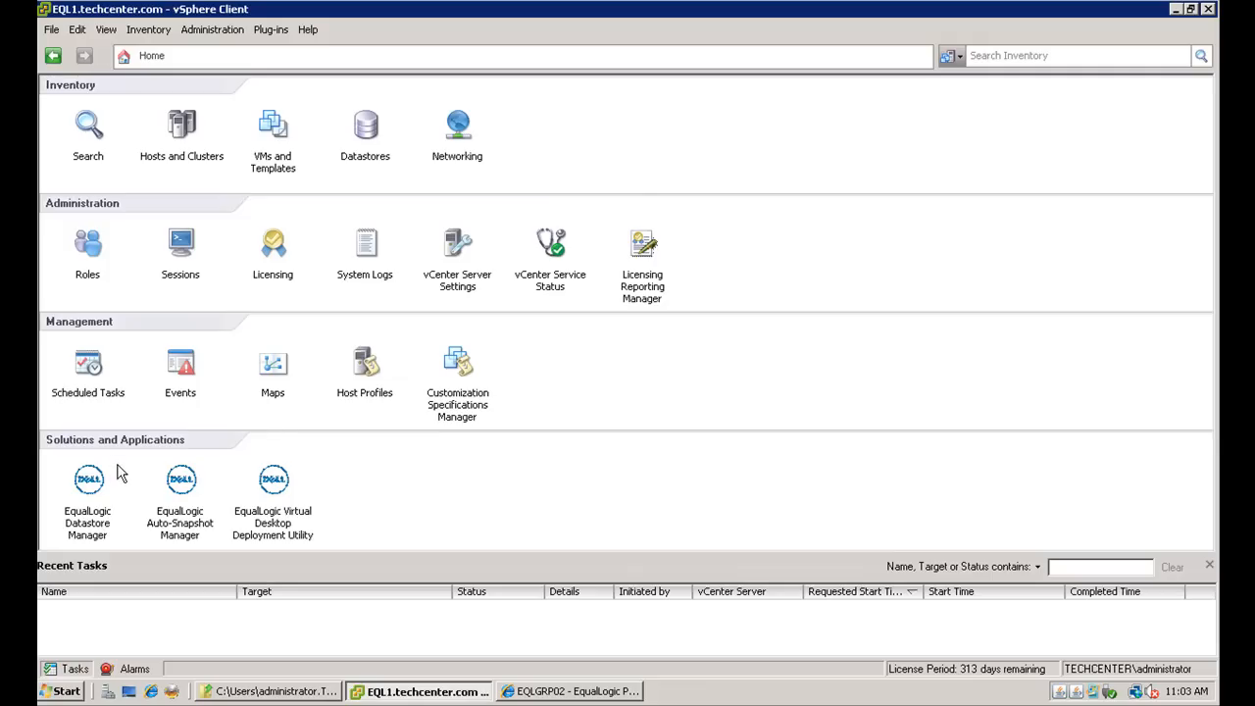
{"action": "left_click", "coordinate": [181, 483]}
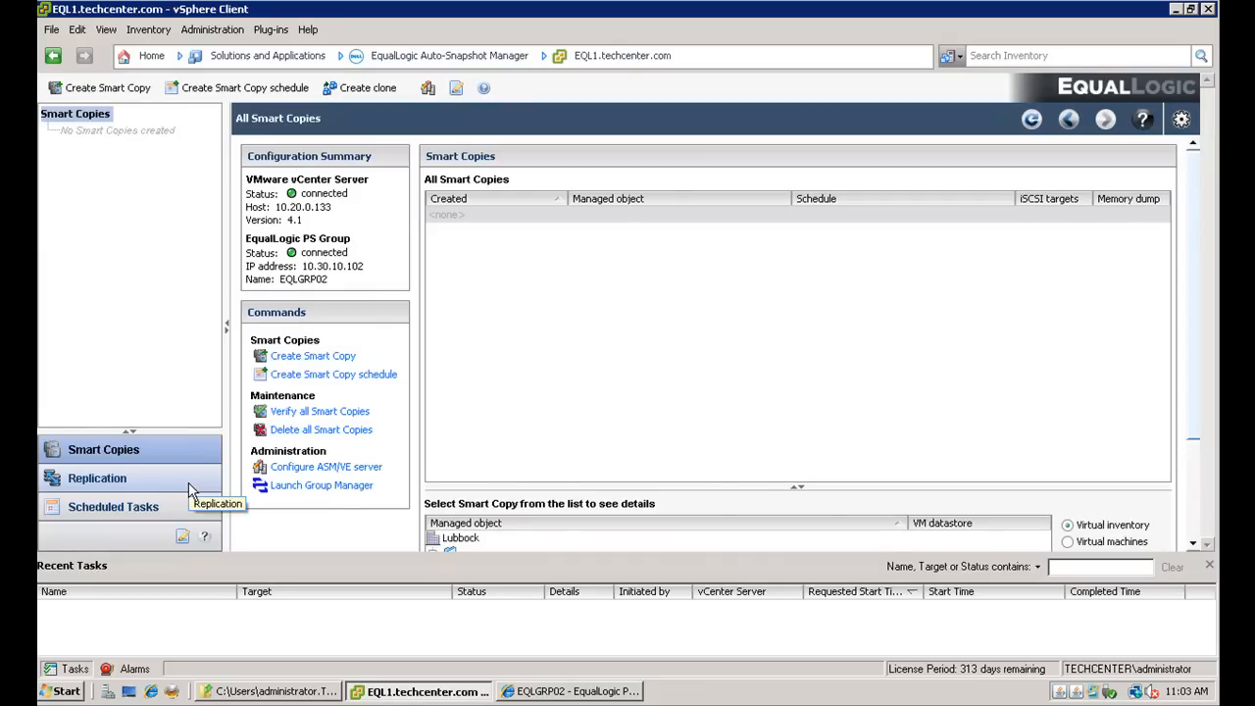
- Start a new Smart Copy and select virtual machine WS08ESX2-01 in Lubbock as the managed object
{"action": "left_click", "coordinate": [115, 96]}
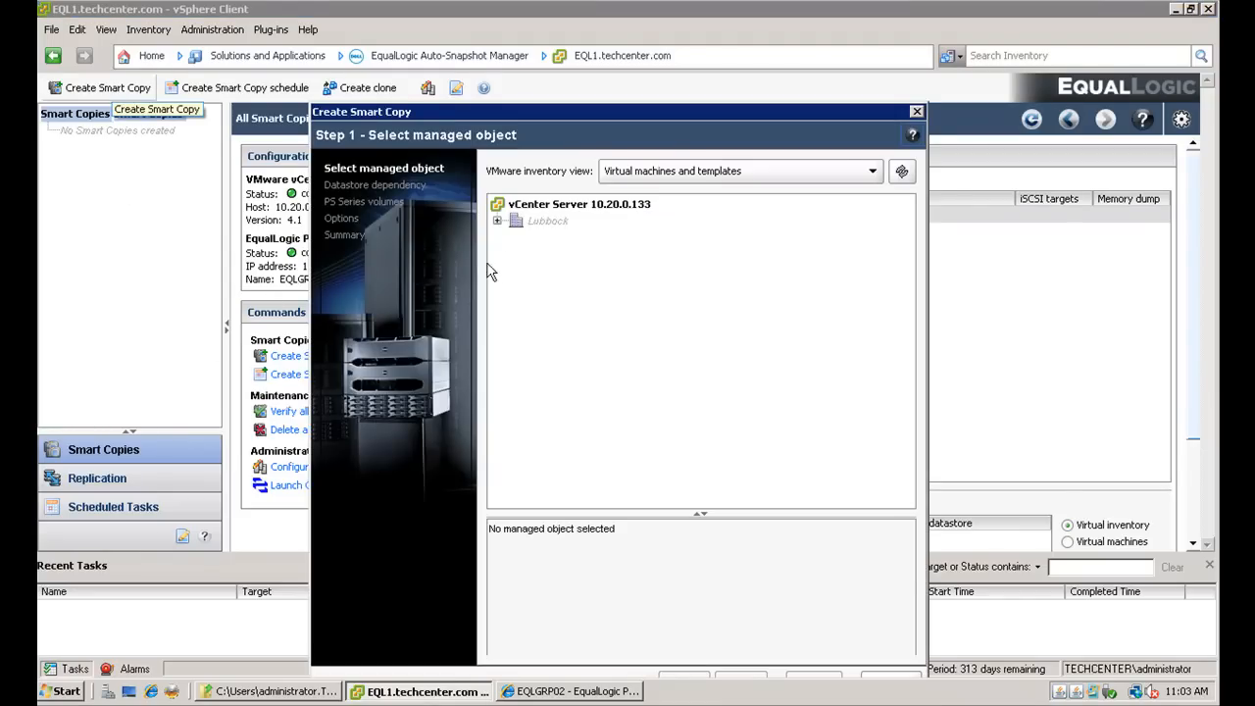
{"action": "left_click", "coordinate": [497, 221]}
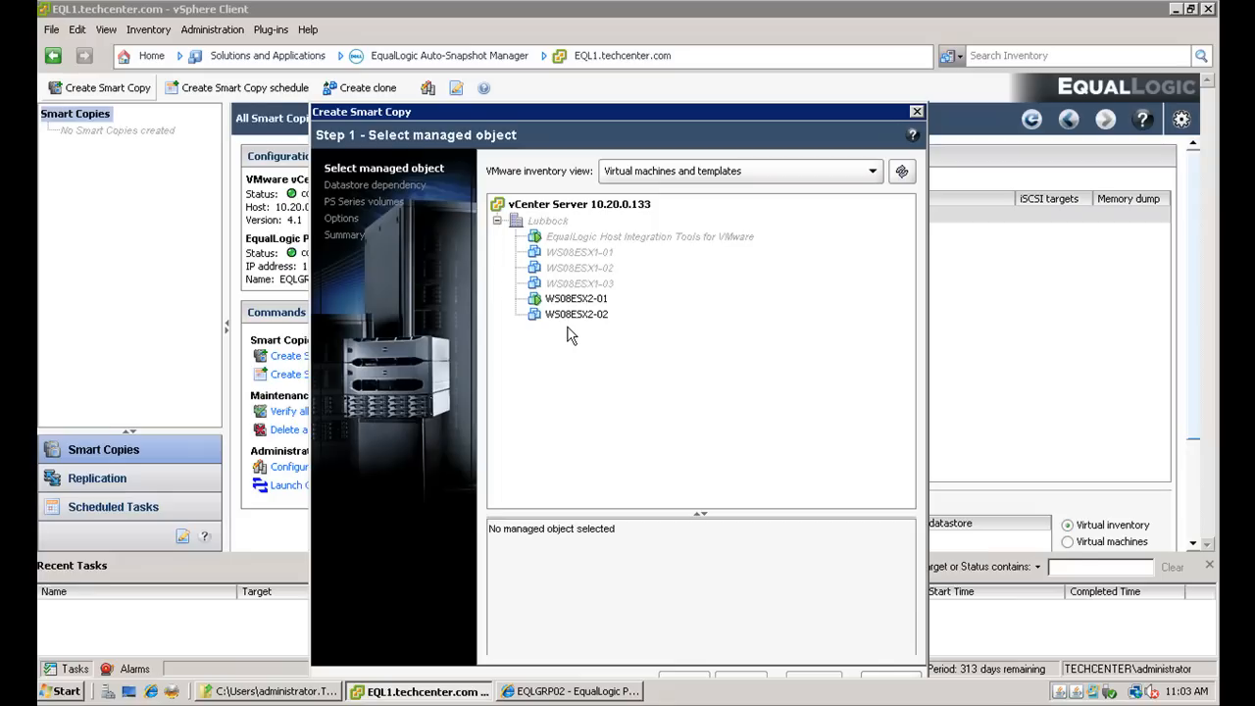
{"action": "left_click", "coordinate": [576, 299]}
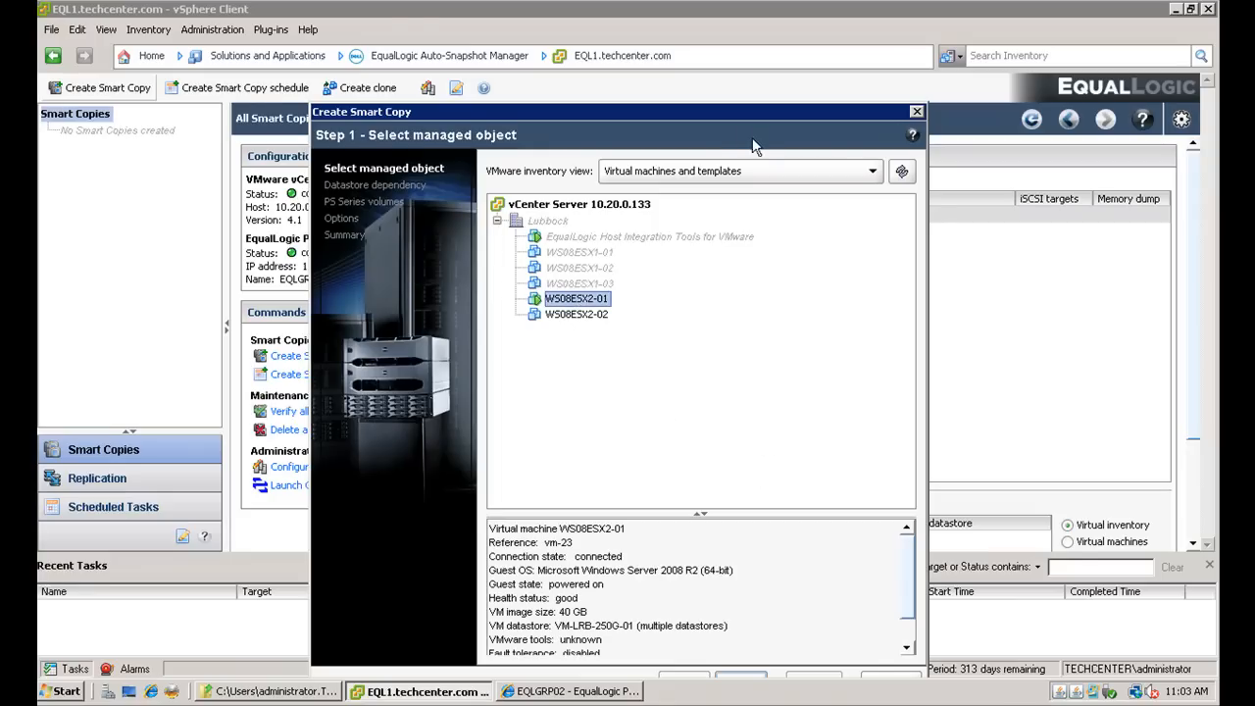
{"action": "left_click_drag", "start_coordinate": [746, 112], "coordinate": [732, 56]}
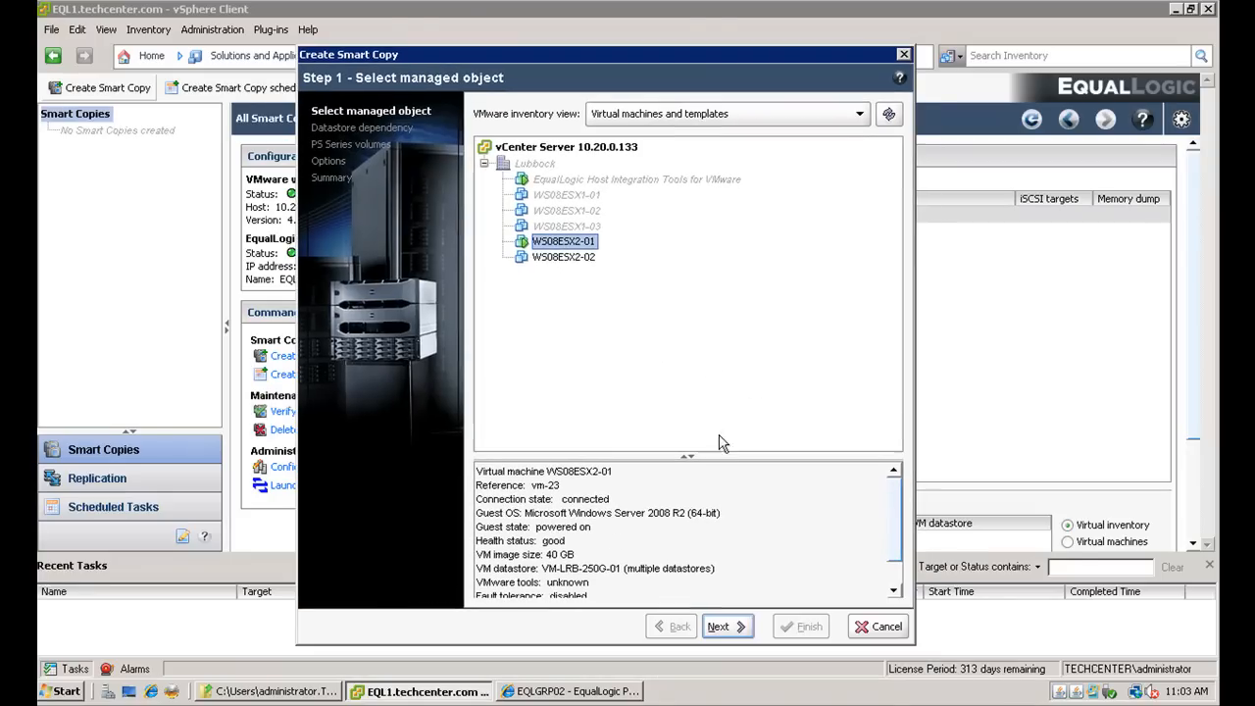
{"action": "left_click", "coordinate": [728, 628]}
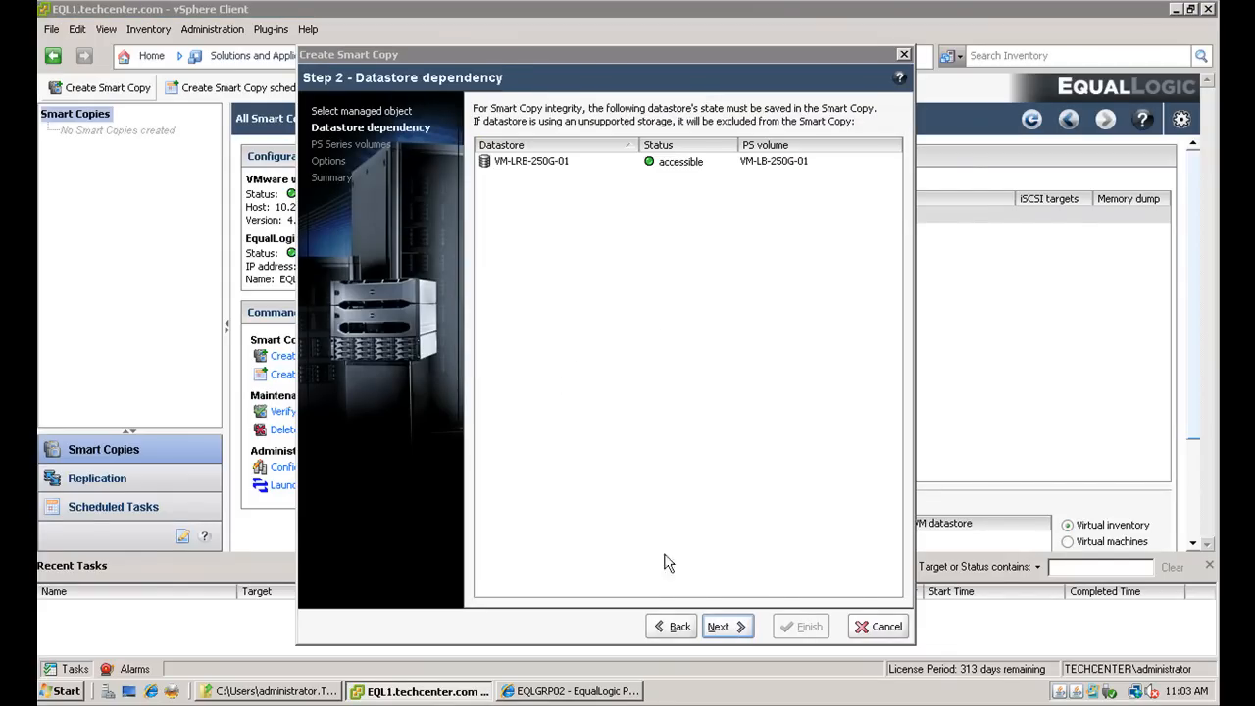
- Accept the datastore dependency, PS Series volumes and default options, and finish the Create Smart Copy wizard
{"action": "left_click", "coordinate": [731, 622]}
{"action": "left_click", "coordinate": [731, 625]}
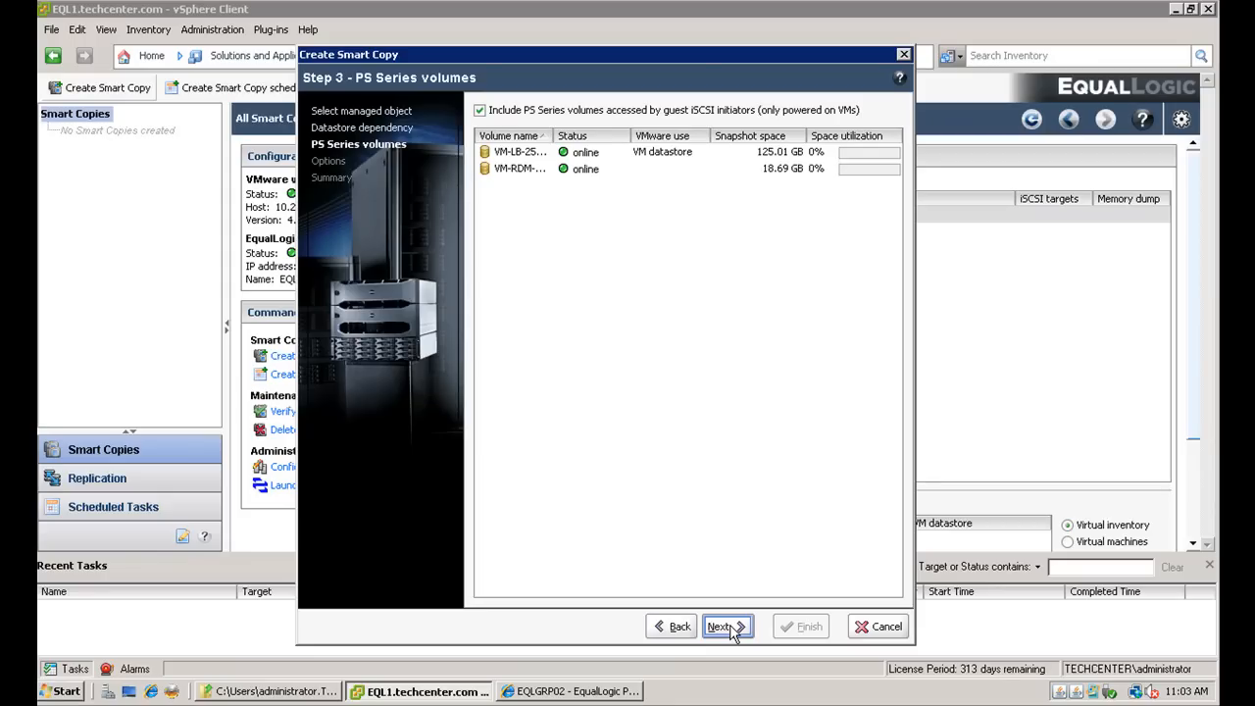
{"action": "left_click", "coordinate": [731, 628]}
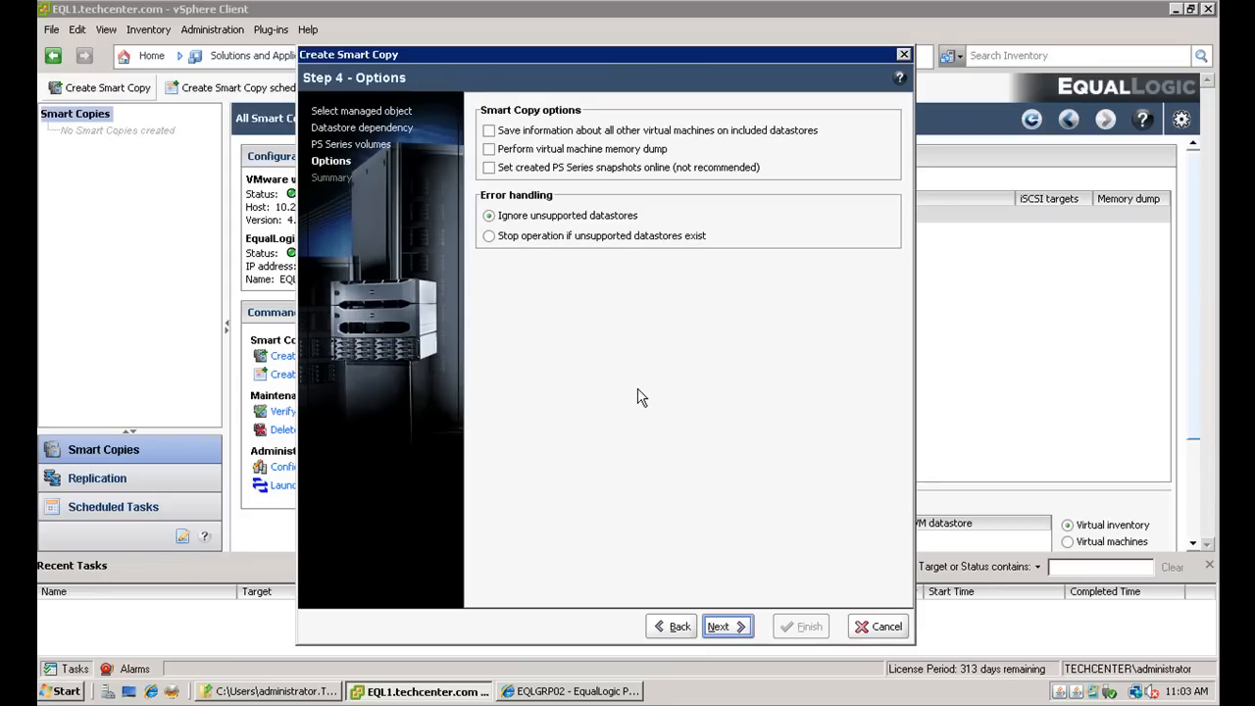
{"action": "left_click", "coordinate": [731, 626]}
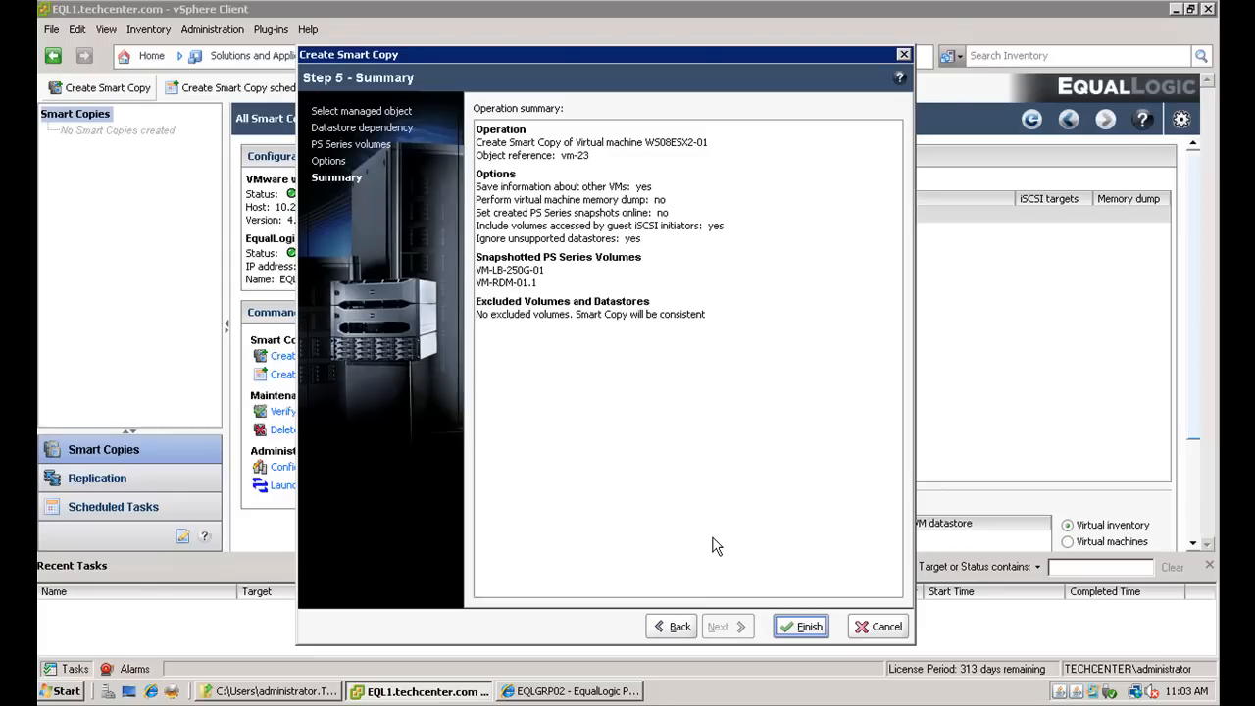
{"action": "left_click", "coordinate": [811, 630]}
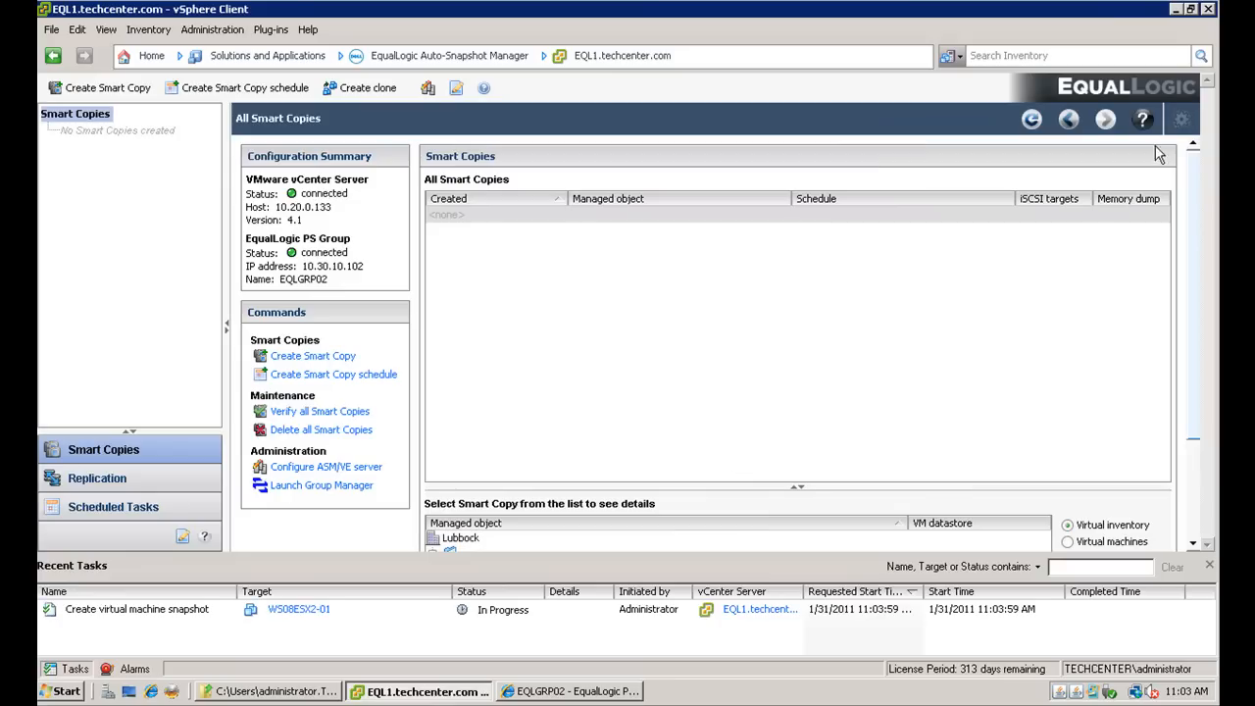
- Open the job history and follow the Smart Copy job's task progress, then close it
{"action": "left_click", "coordinate": [1181, 119]}
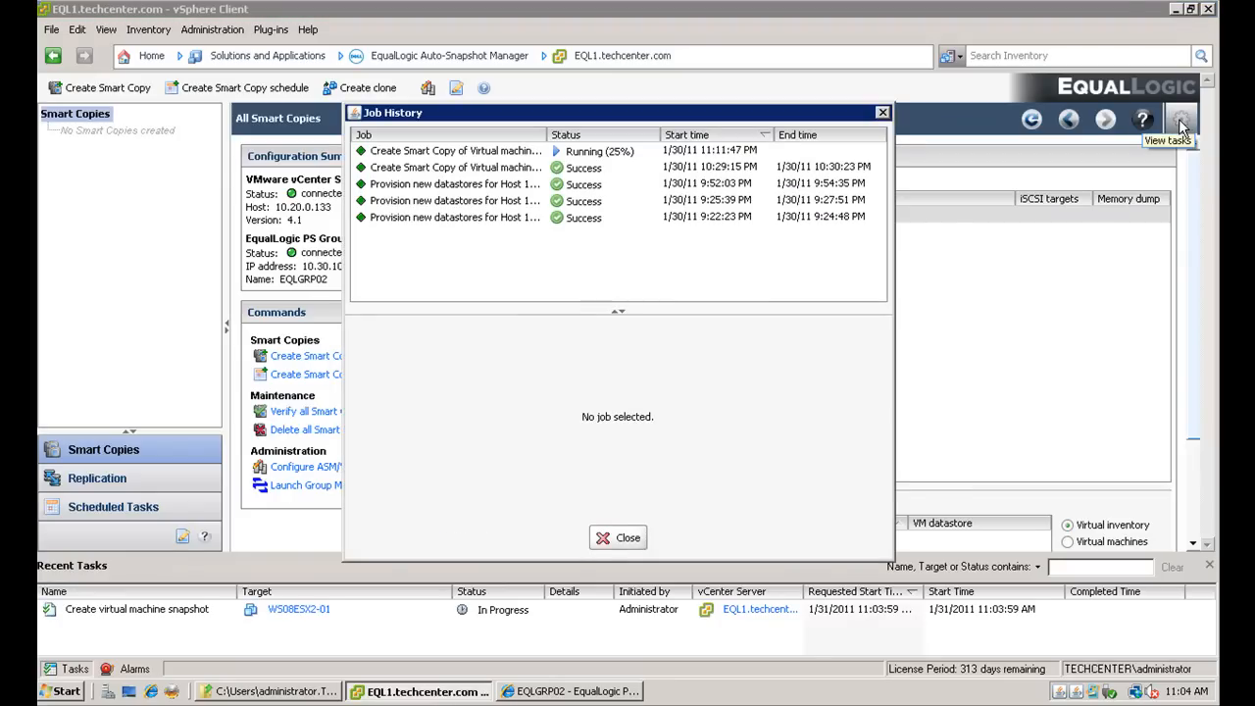
{"action": "left_click", "coordinate": [480, 155]}
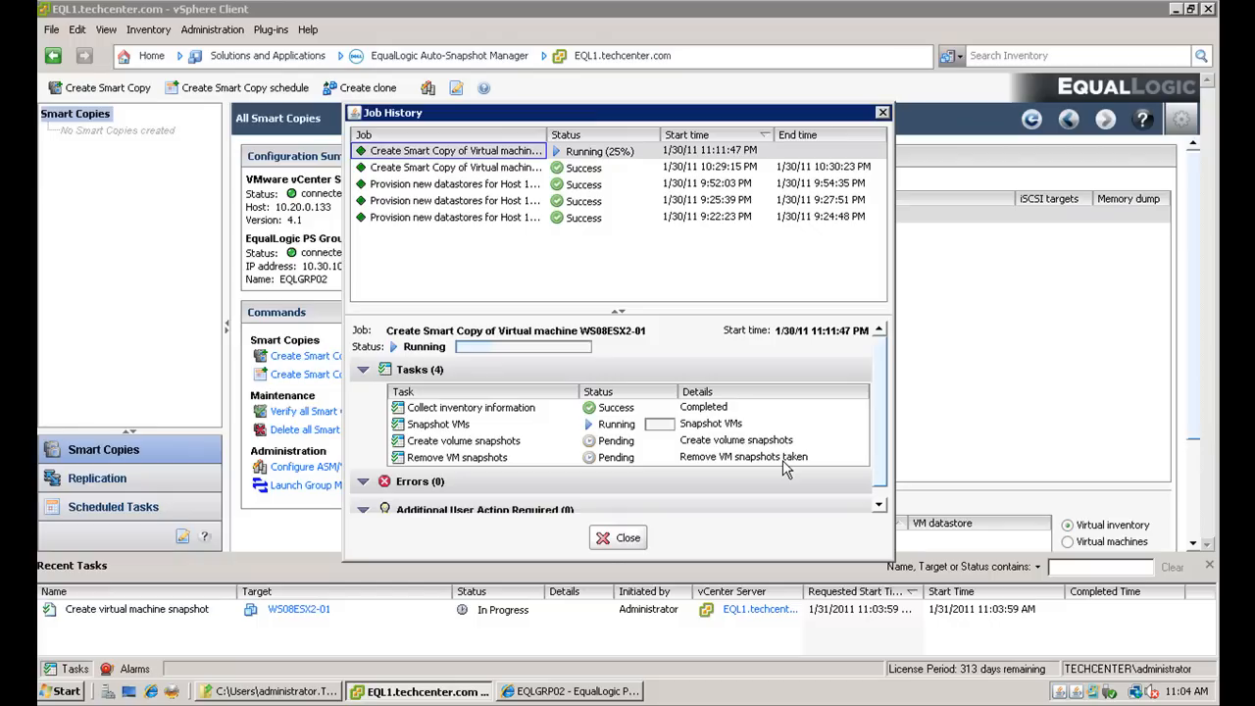
{"action": "mouse_move", "coordinate": [783, 467]}
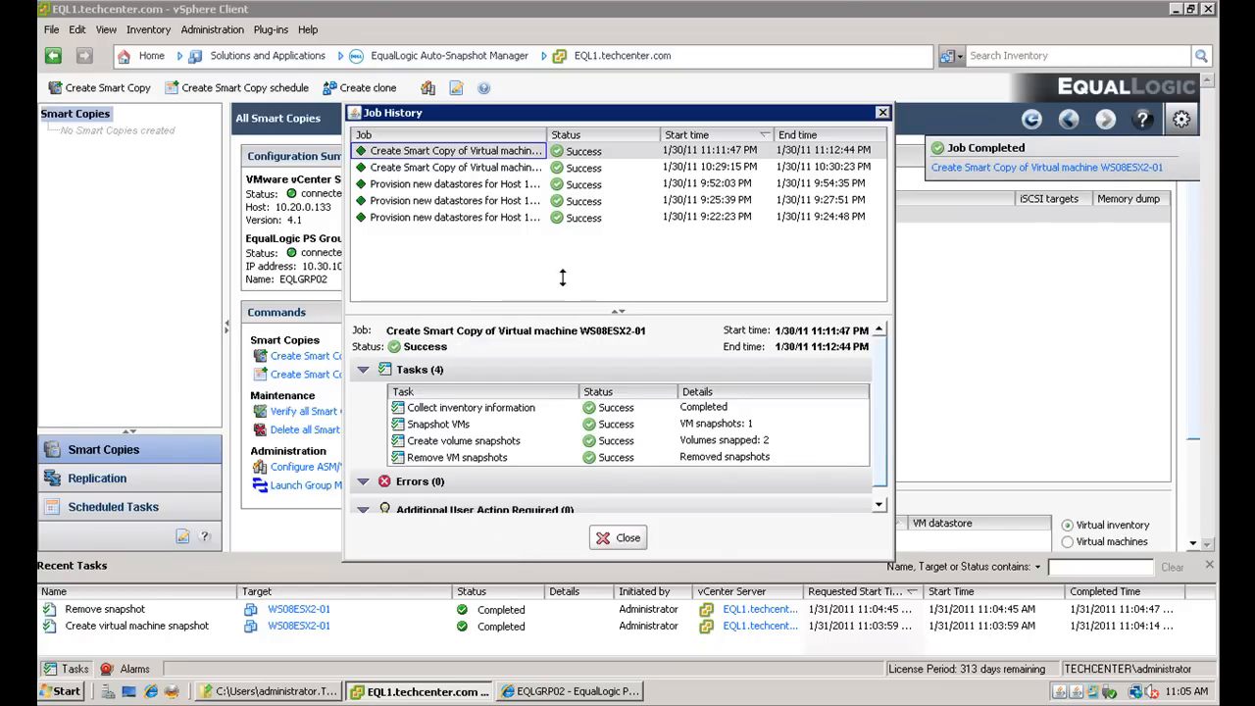
{"action": "left_click", "coordinate": [630, 544]}
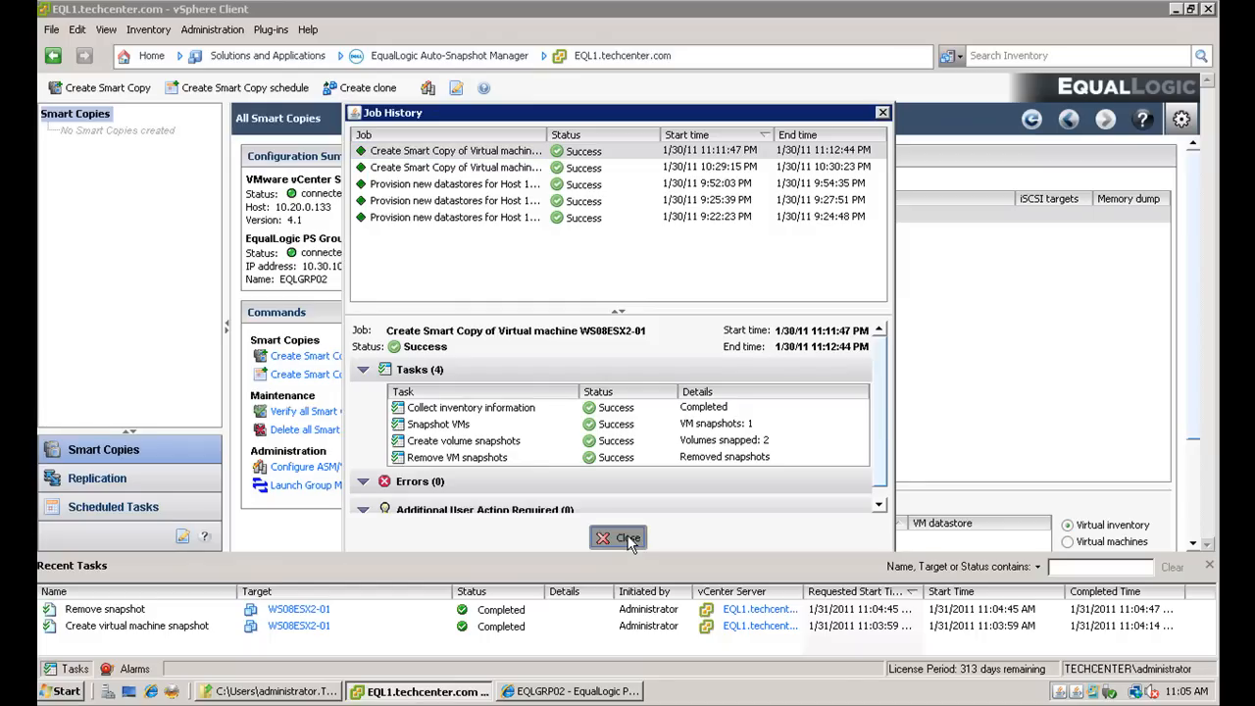
- Refresh the Smart Copies tree and view the Smart Copies of virtual machine WS08ESX2-01
{"action": "right_click", "coordinate": [87, 118]}
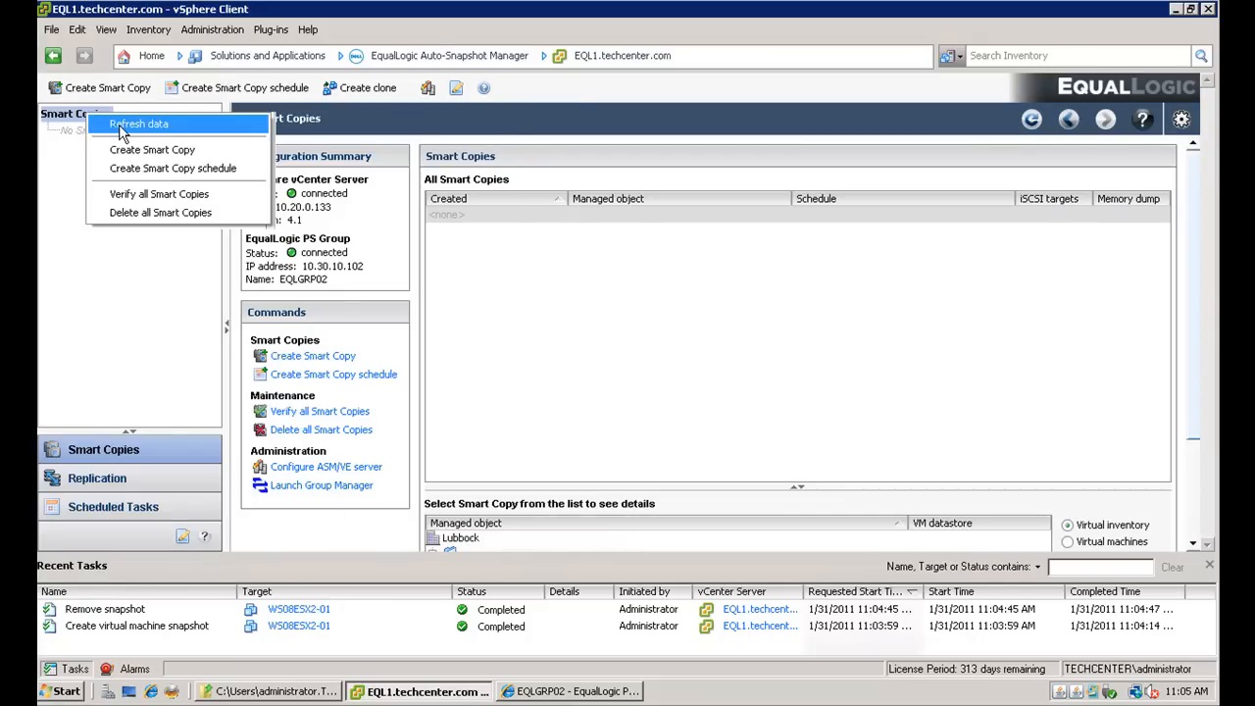
{"action": "left_click", "coordinate": [120, 124]}
{"action": "left_click", "coordinate": [48, 130]}
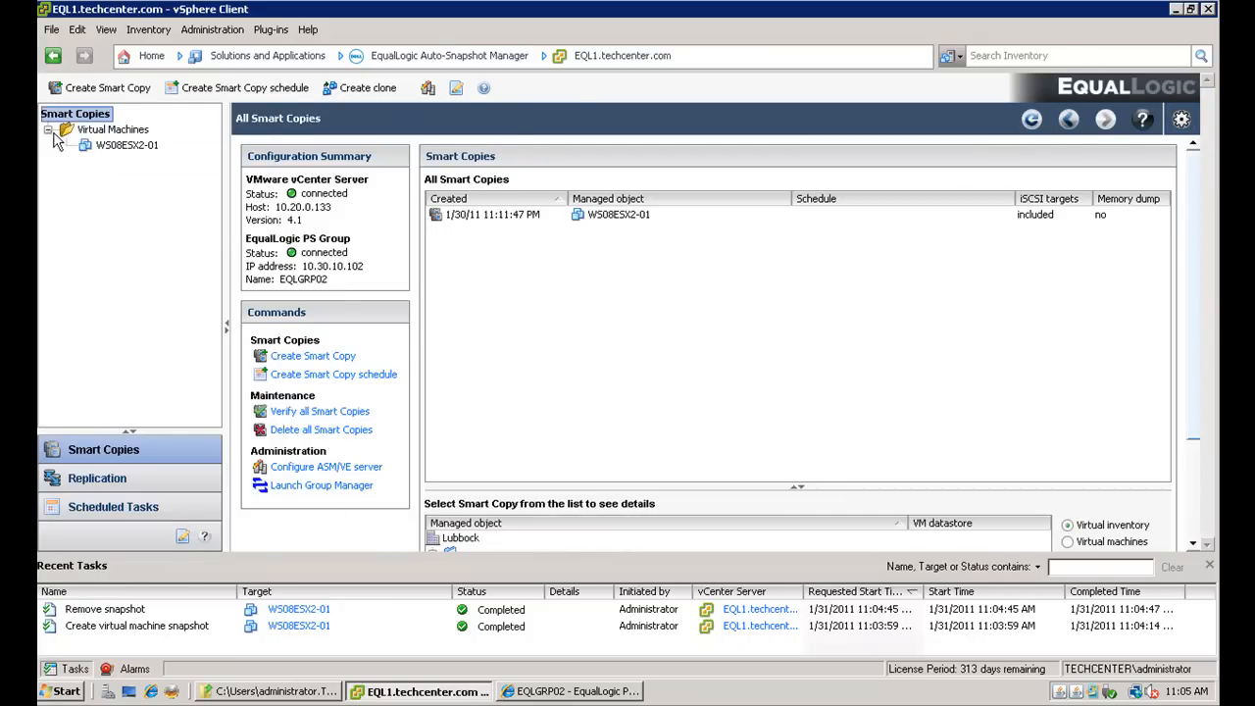
{"action": "left_click", "coordinate": [117, 145]}
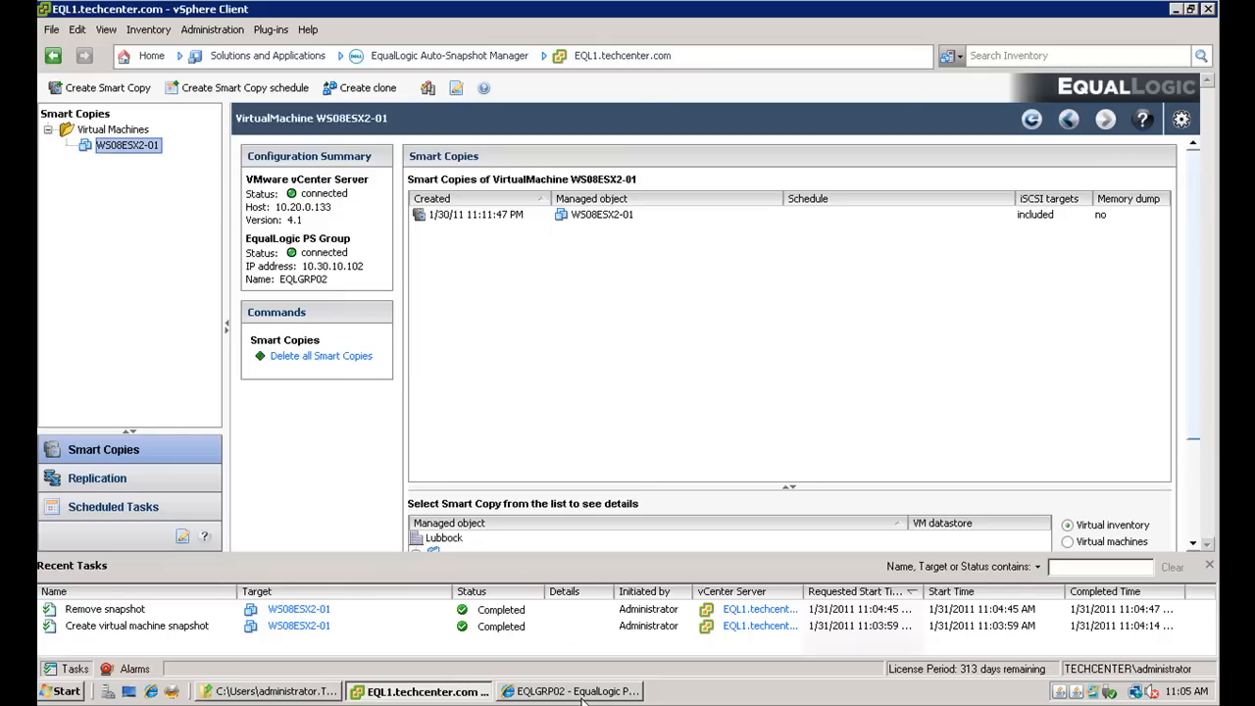
- Switch to Group Manager and examine the new snapshots under volumes VM-LB-250G-01 and VM-RDM-01.1, then the group summary
{"action": "left_click", "coordinate": [610, 693]}
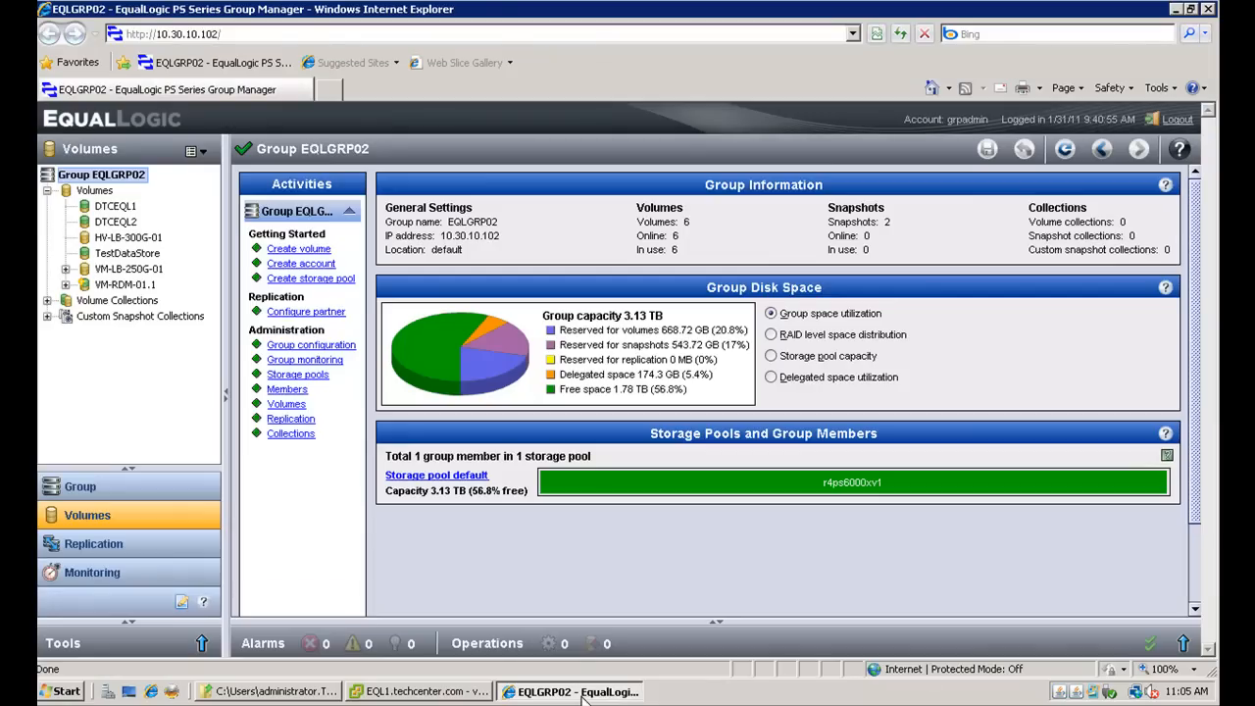
{"action": "left_click", "coordinate": [102, 285]}
{"action": "left_click", "coordinate": [98, 270]}
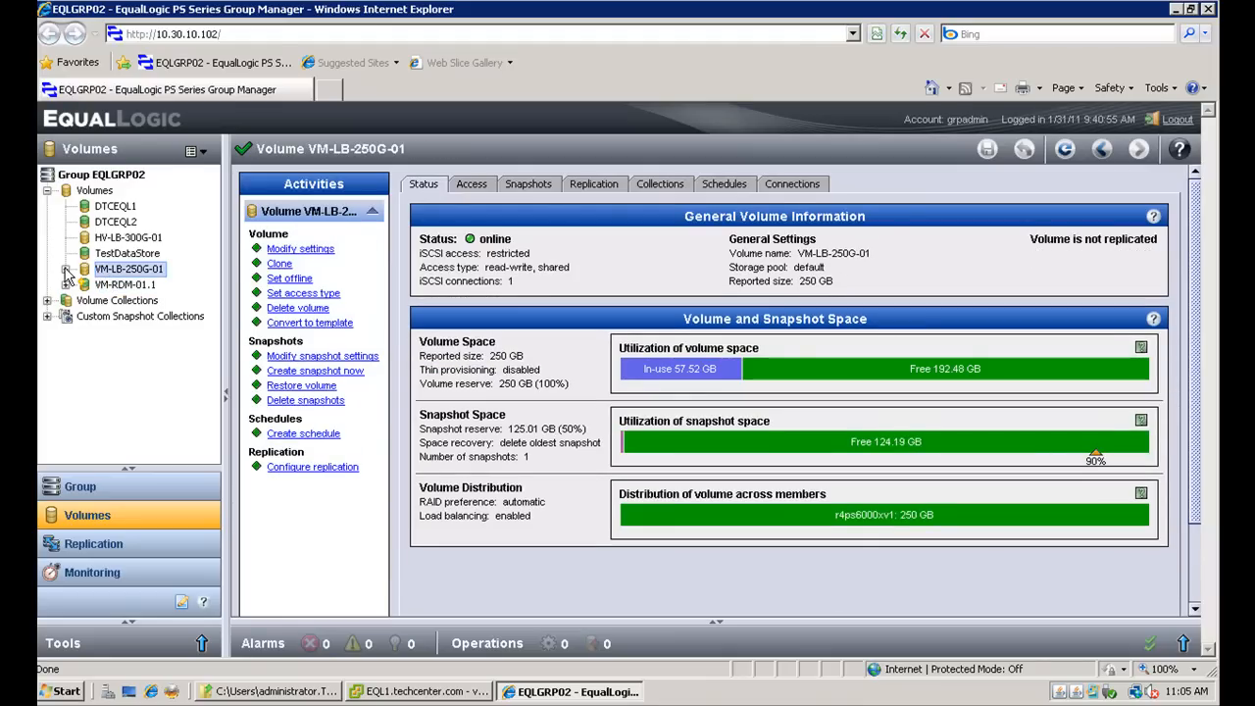
{"action": "left_click", "coordinate": [66, 269]}
{"action": "left_click", "coordinate": [105, 301]}
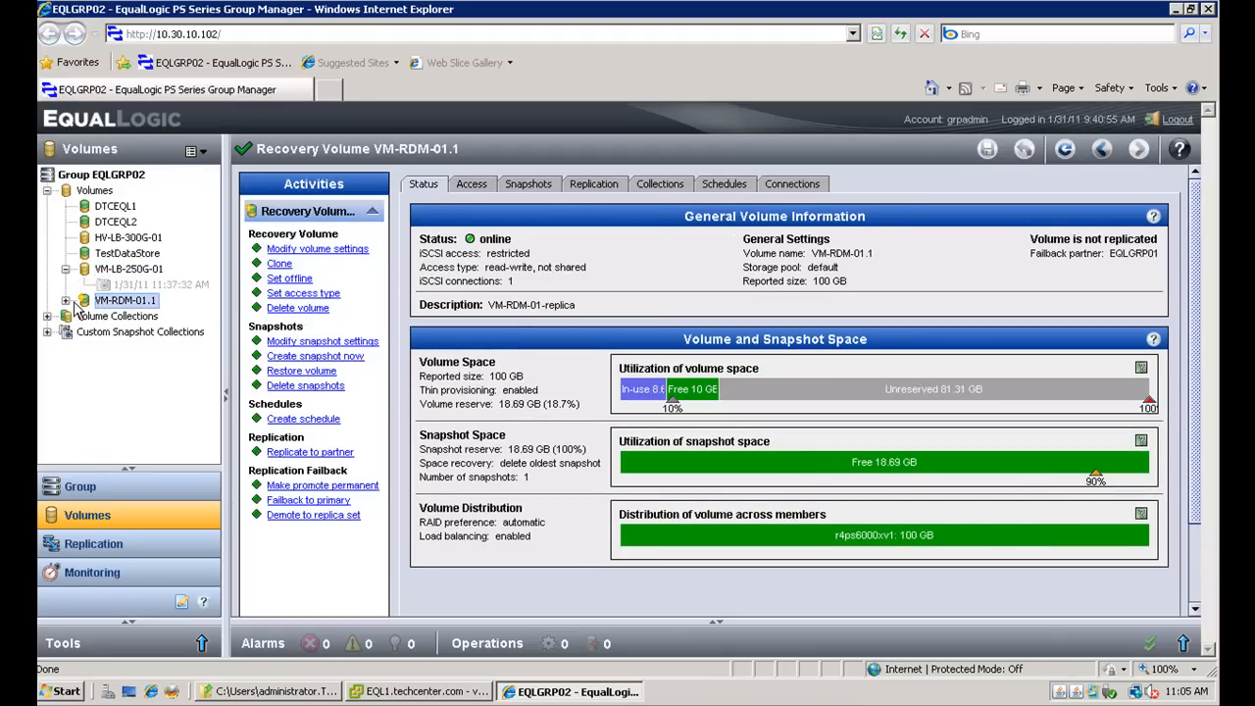
{"action": "left_click", "coordinate": [65, 301]}
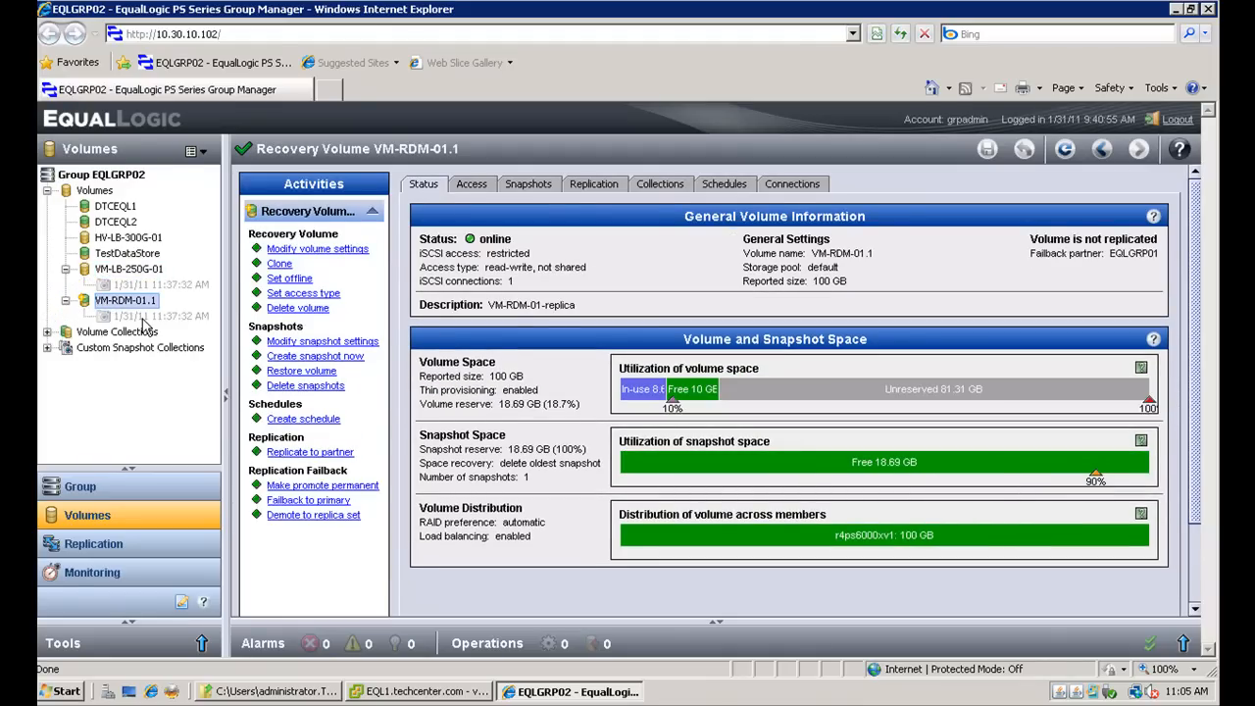
{"action": "mouse_move", "coordinate": [152, 295]}
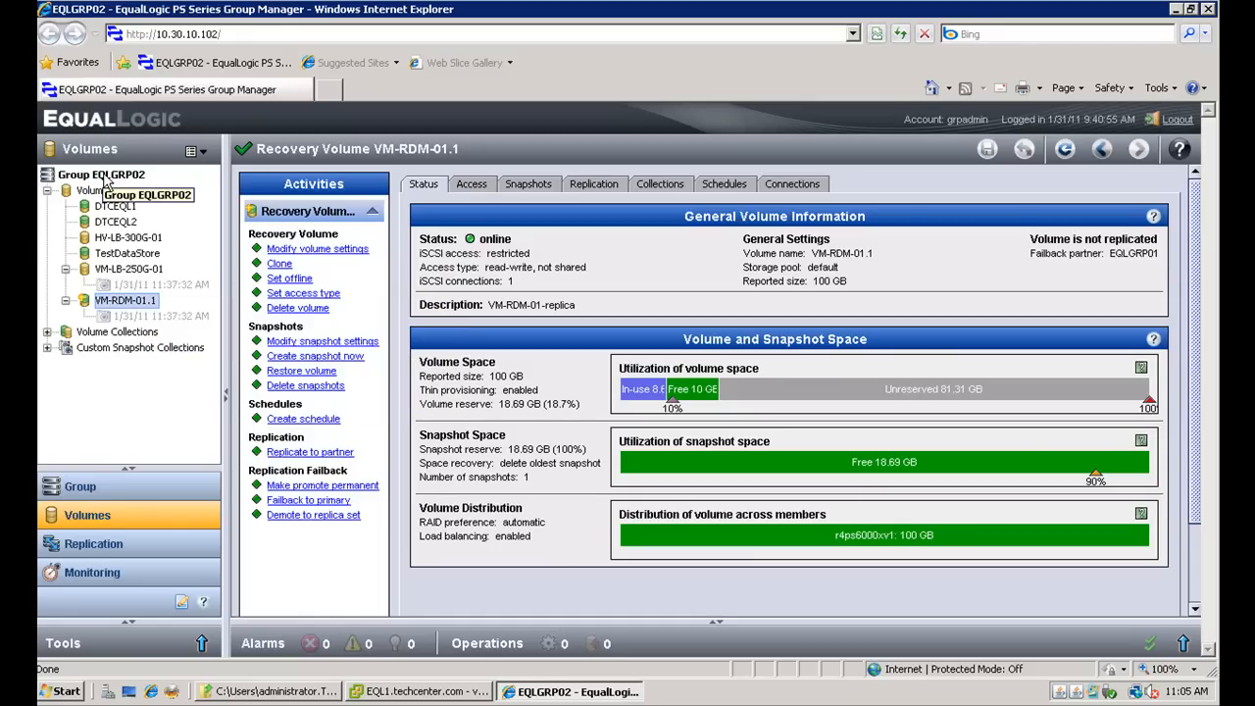
{"action": "left_click", "coordinate": [102, 174]}
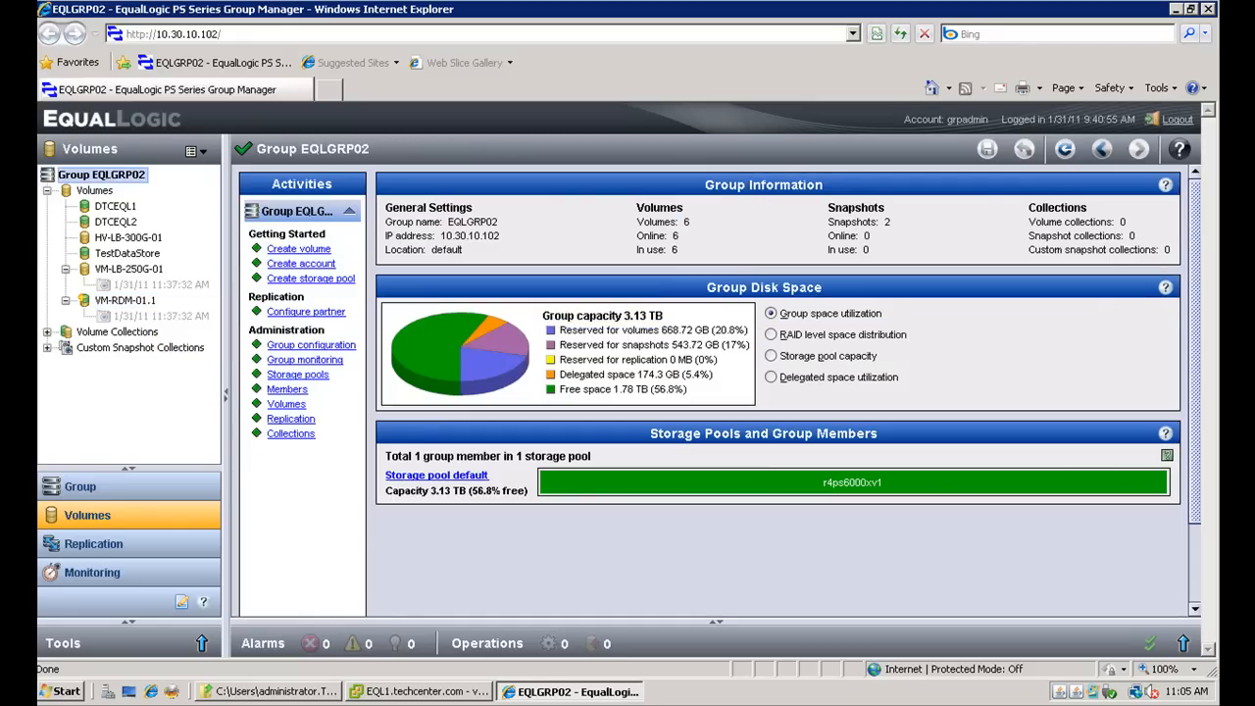